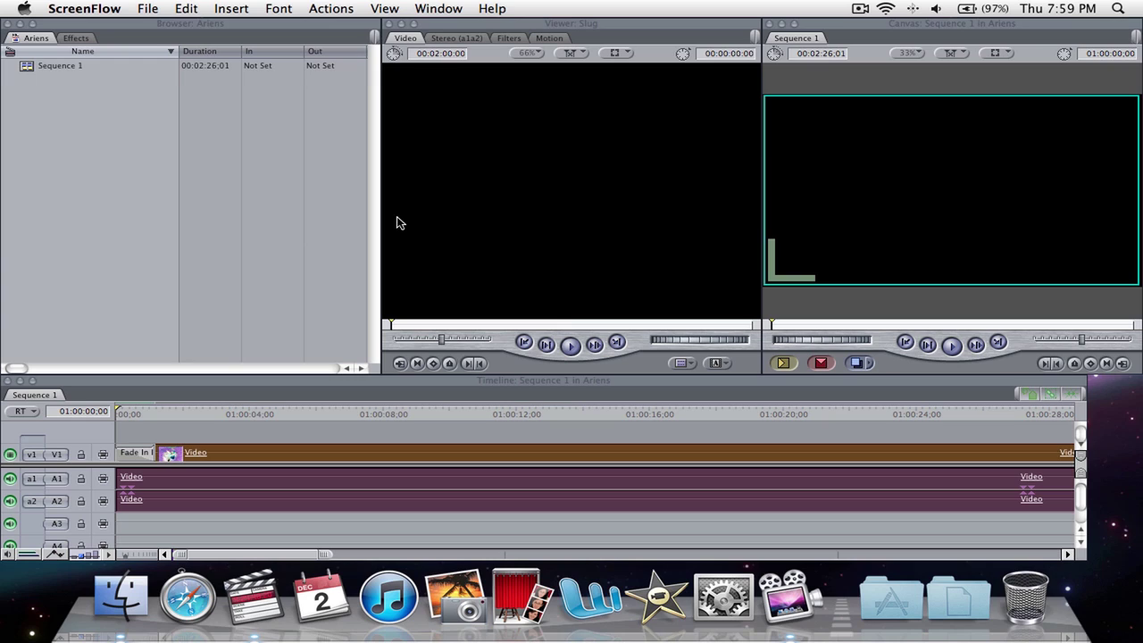
Step: Make Final Cut Pro active, showing the Ariens project's Sequence 1 with its Fade In effect
left_click(310, 248)
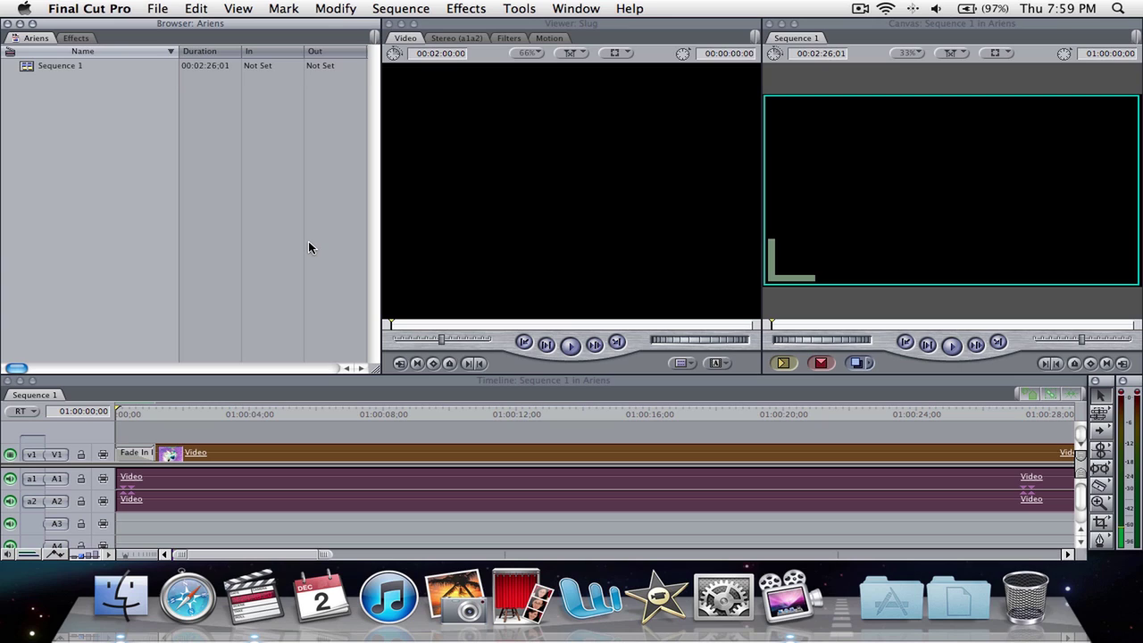
Step: Play Sequence 1 and skim ahead, stopping at 01:01:44:17 on the red machine shot
key("XF86AudioRaiseVolume")
left_click(952, 345)
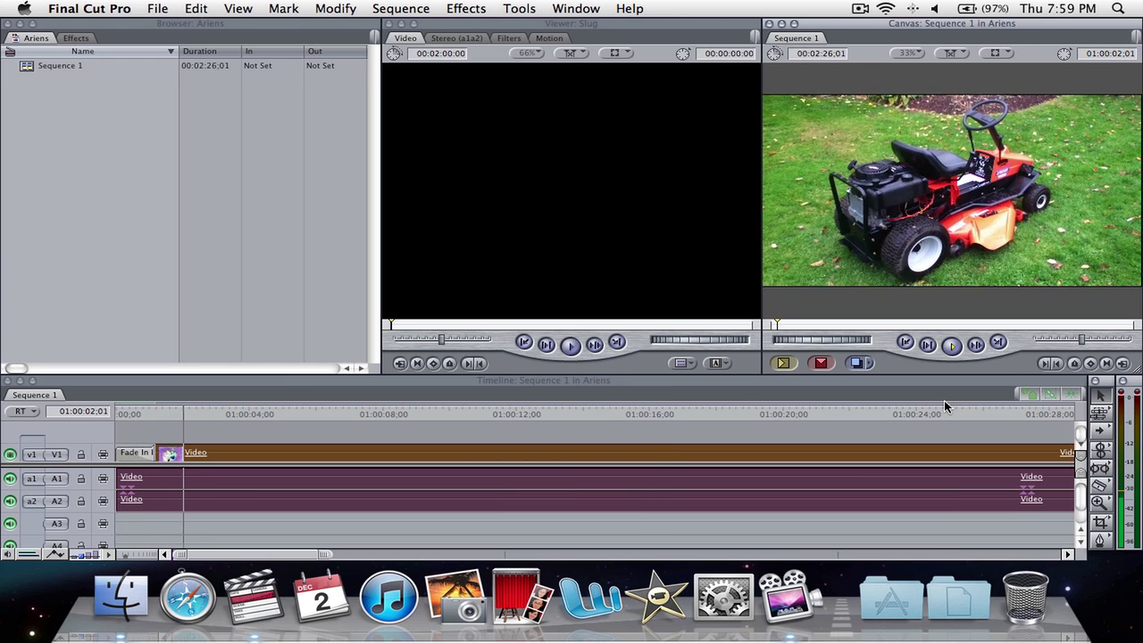
left_click_drag(889, 325, 1029, 327)
left_click(952, 346)
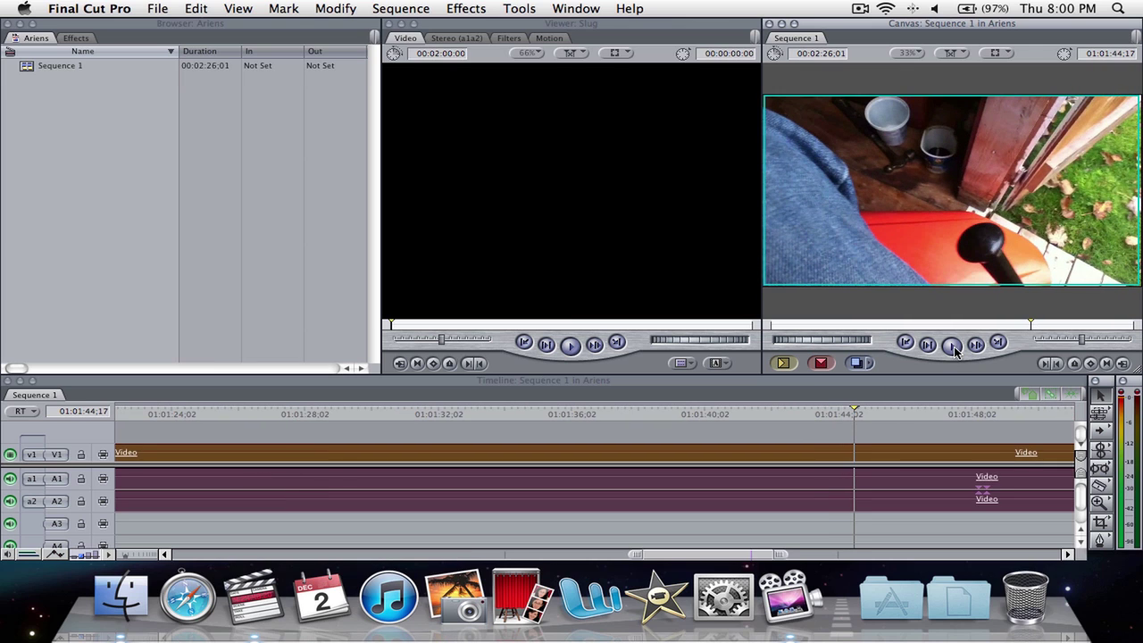
left_click(49, 256)
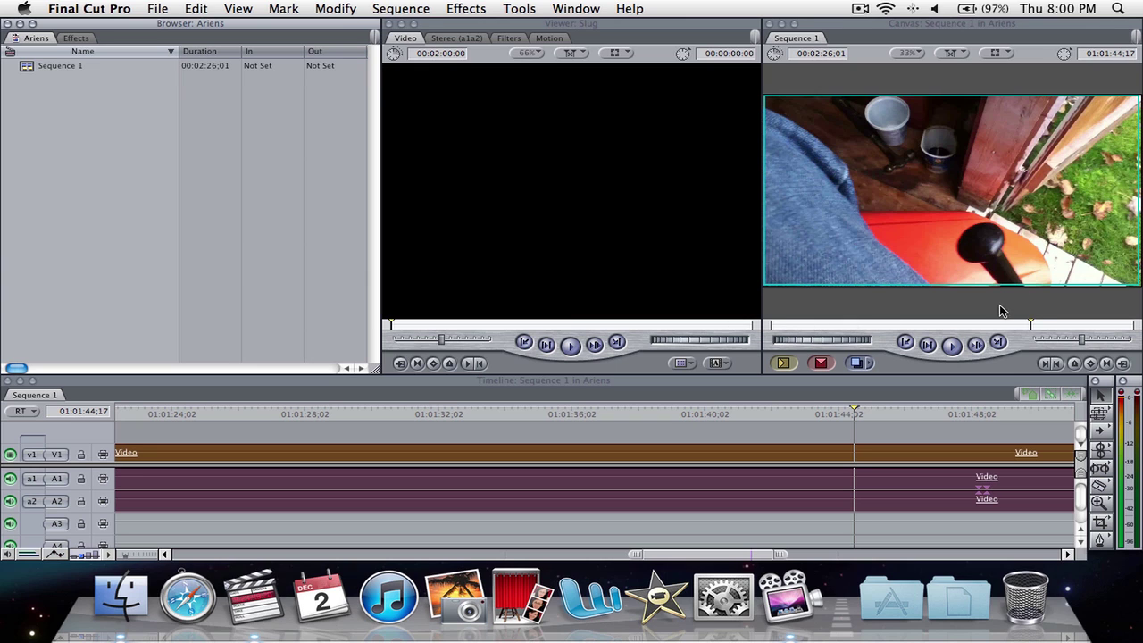
Step: Rewind Sequence 1 to its start and select its linked video and audio clips
left_click_drag(1031, 322, 722, 324)
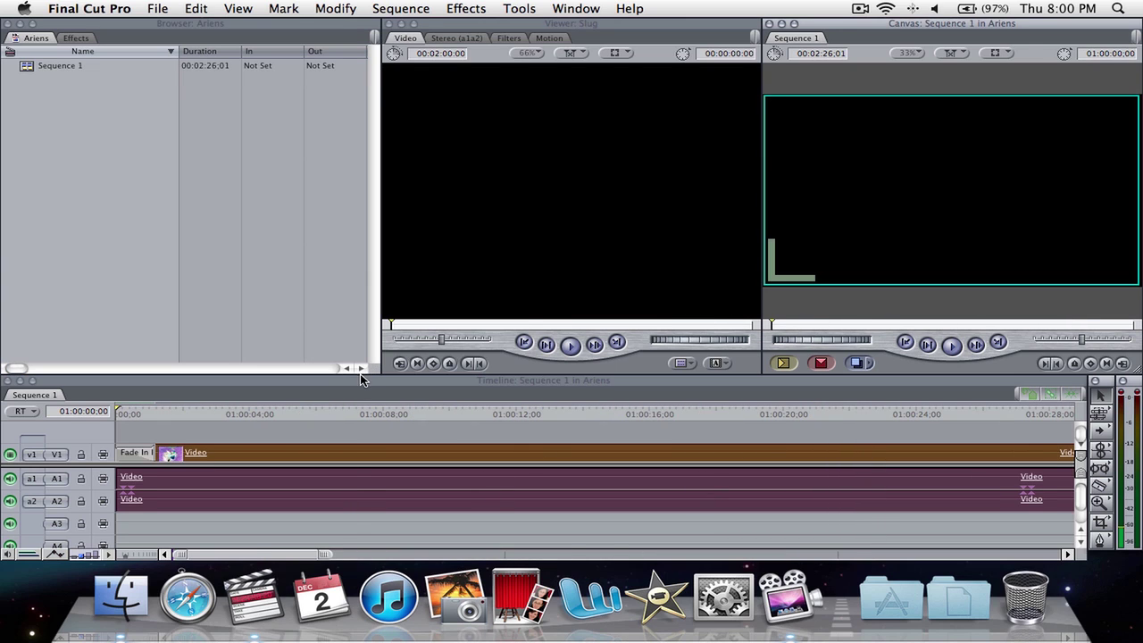
left_click(347, 426)
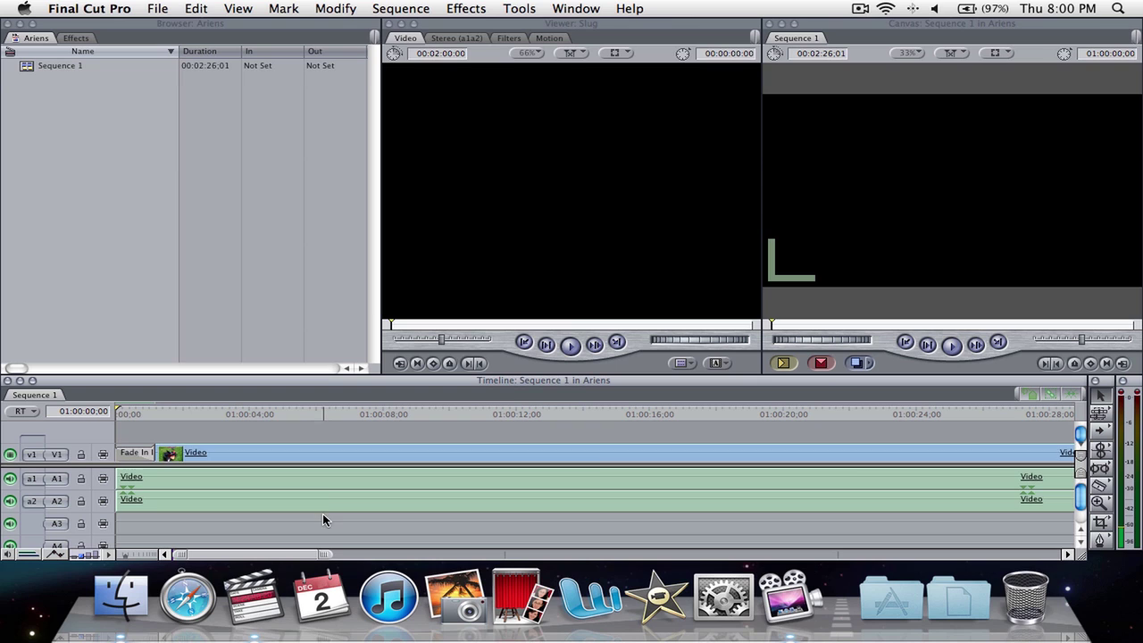
left_click(324, 484)
left_click(305, 442)
left_click(303, 487)
Step: Scroll through the timeline to review every clip, then bring up the File menu
scroll(348, 485, "right", 5)
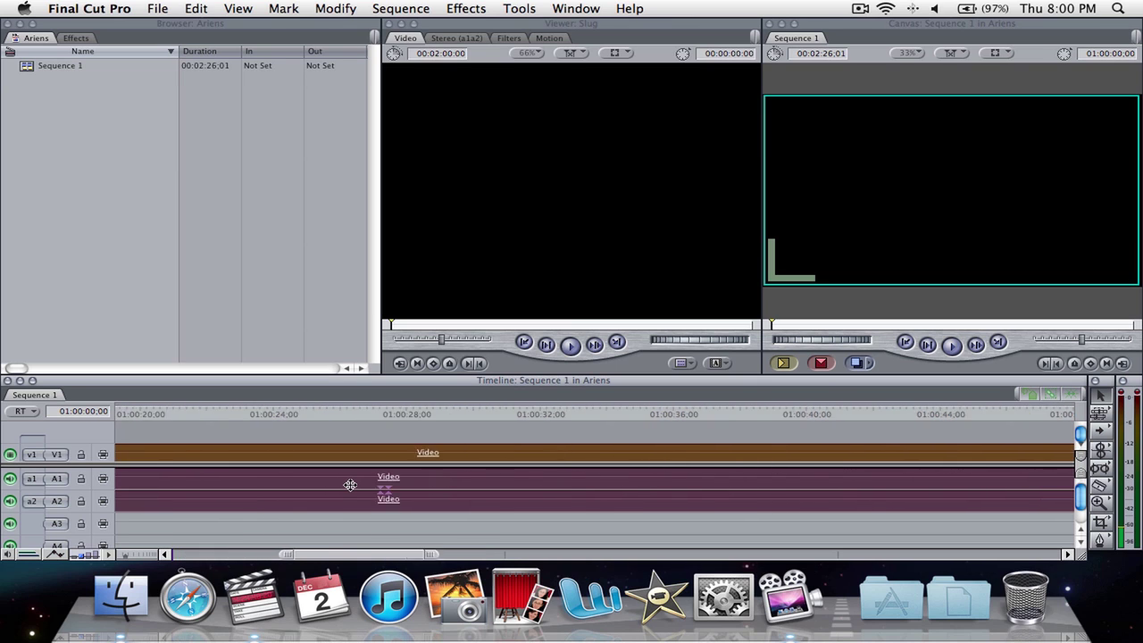
scroll(350, 485, "right", 15)
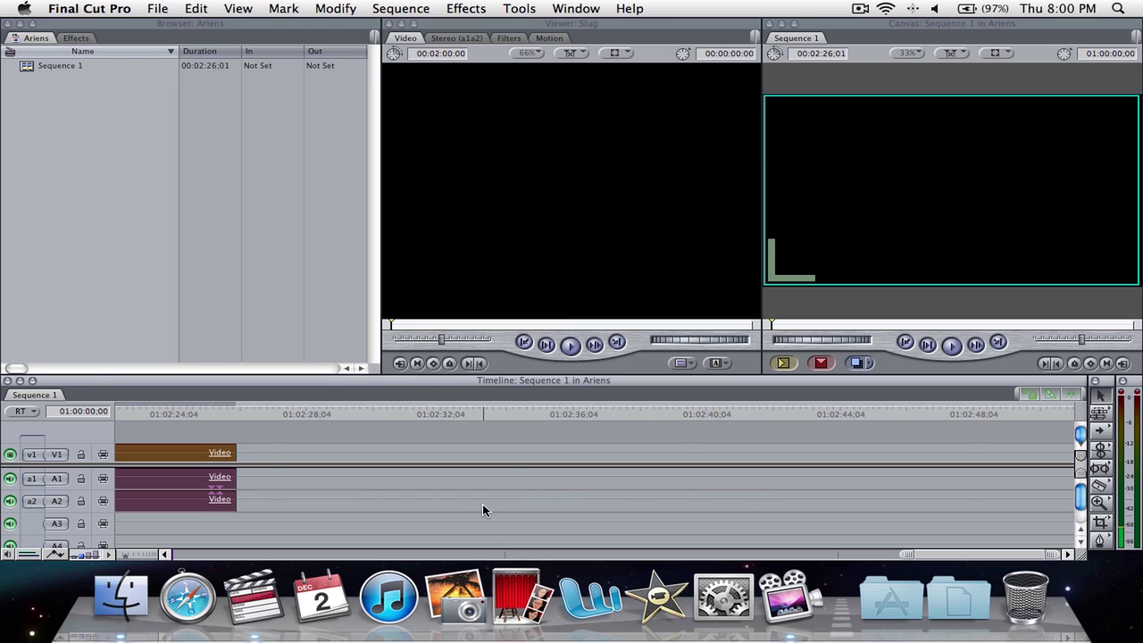
scroll(483, 509, "left", 20)
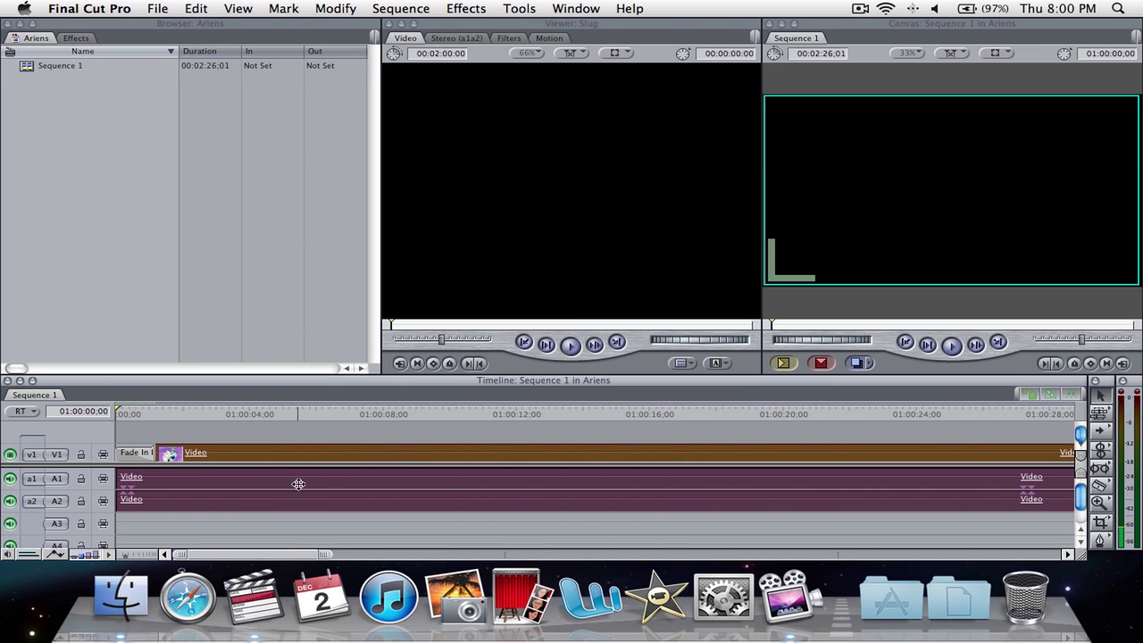
left_click(338, 449)
left_click(337, 433)
left_click(157, 9)
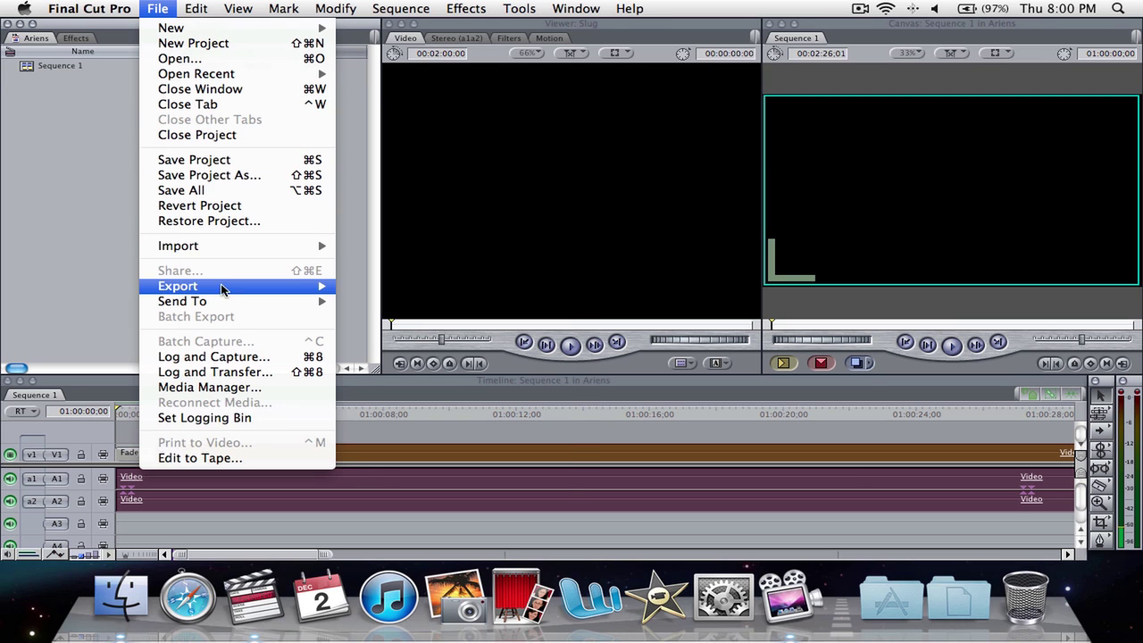
Step: Send Sequence 1 from the active timeline to Compressor via File > Send To
mouse_move(226, 301)
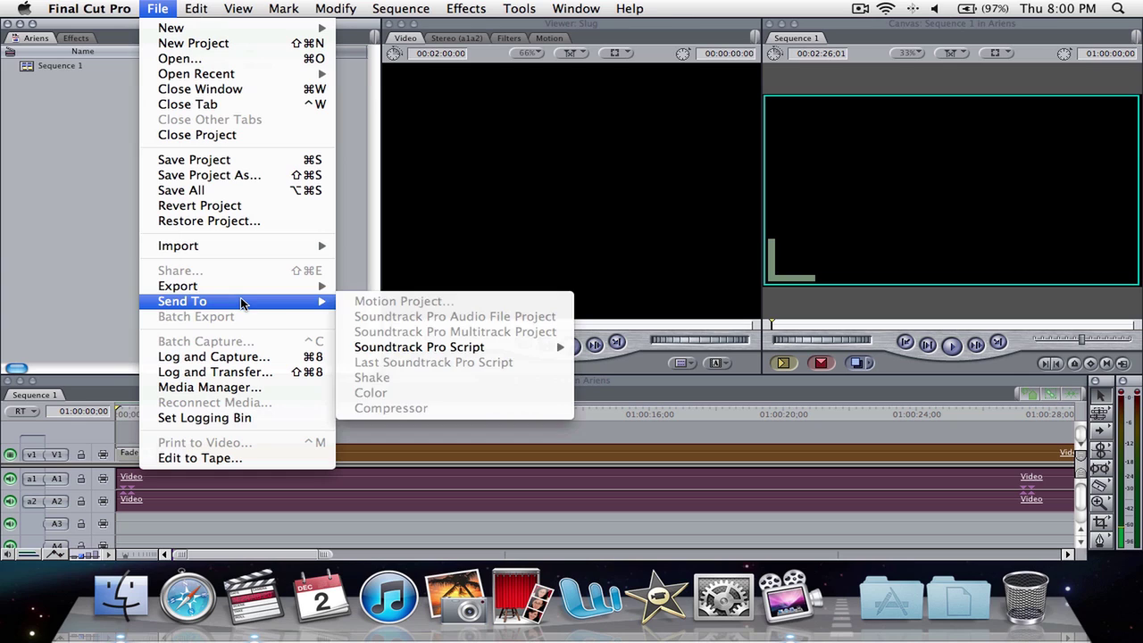
left_click(99, 258)
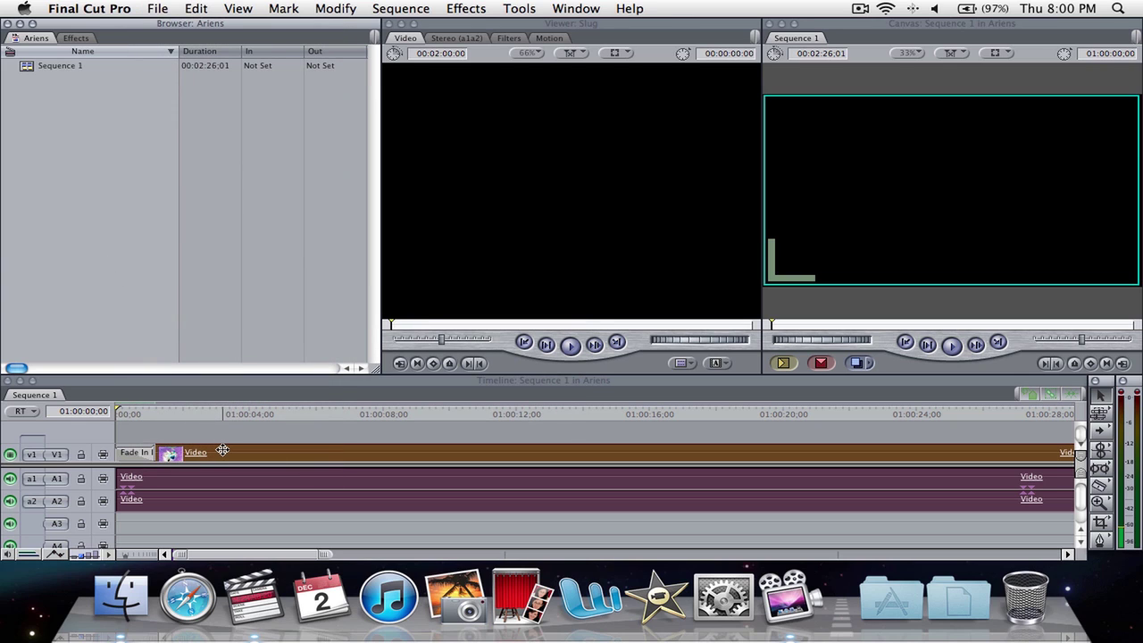
left_click(222, 440)
left_click(166, 6)
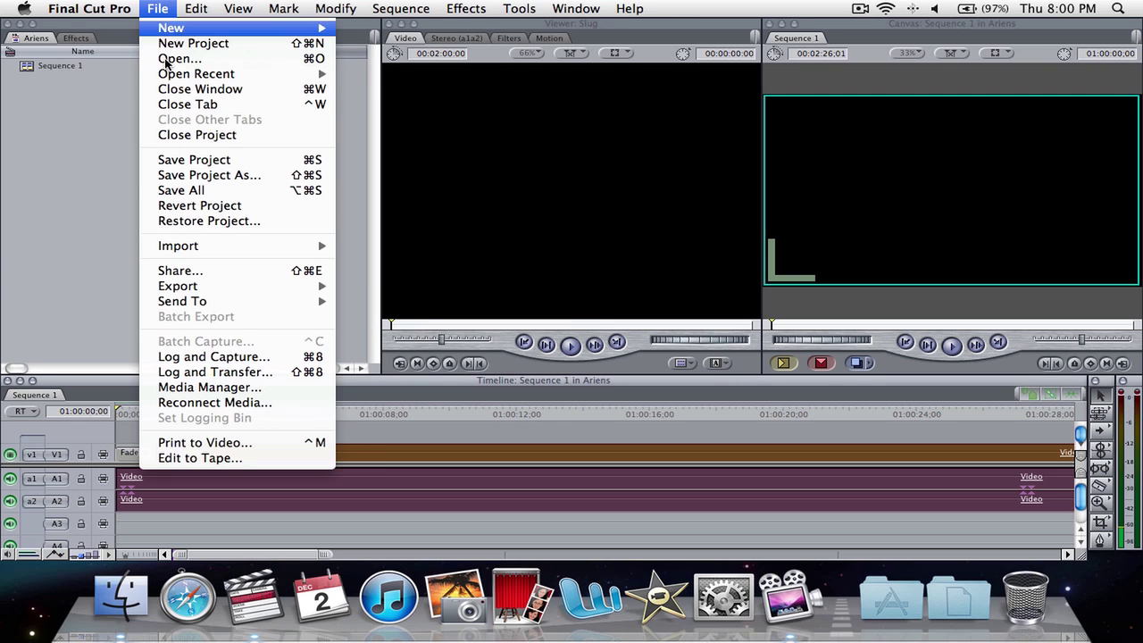
mouse_move(215, 303)
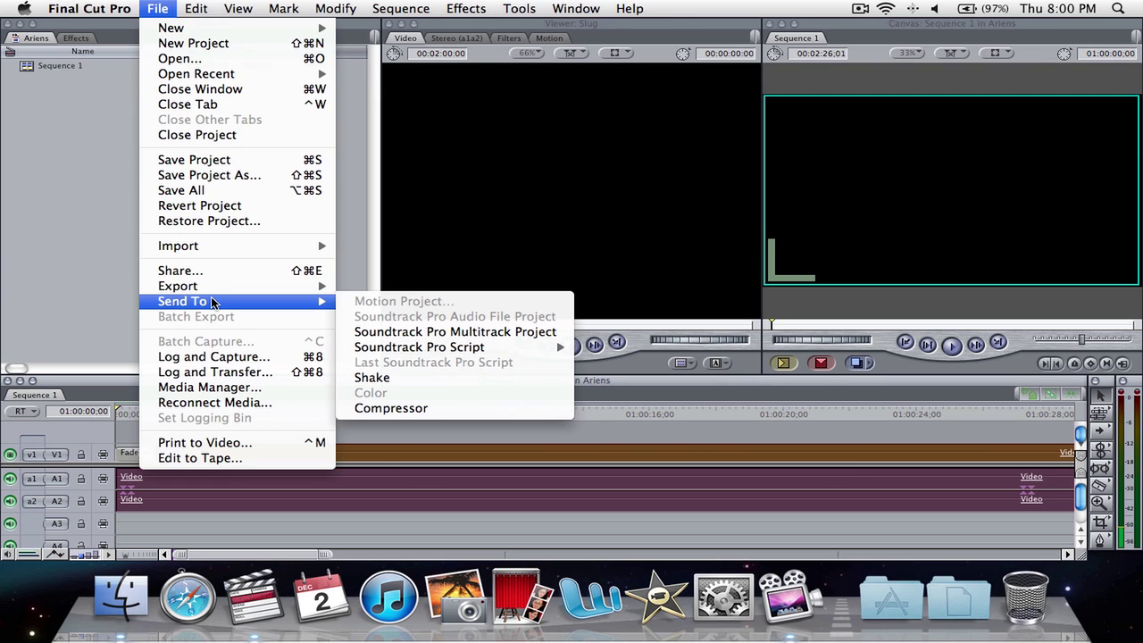
left_click(409, 407)
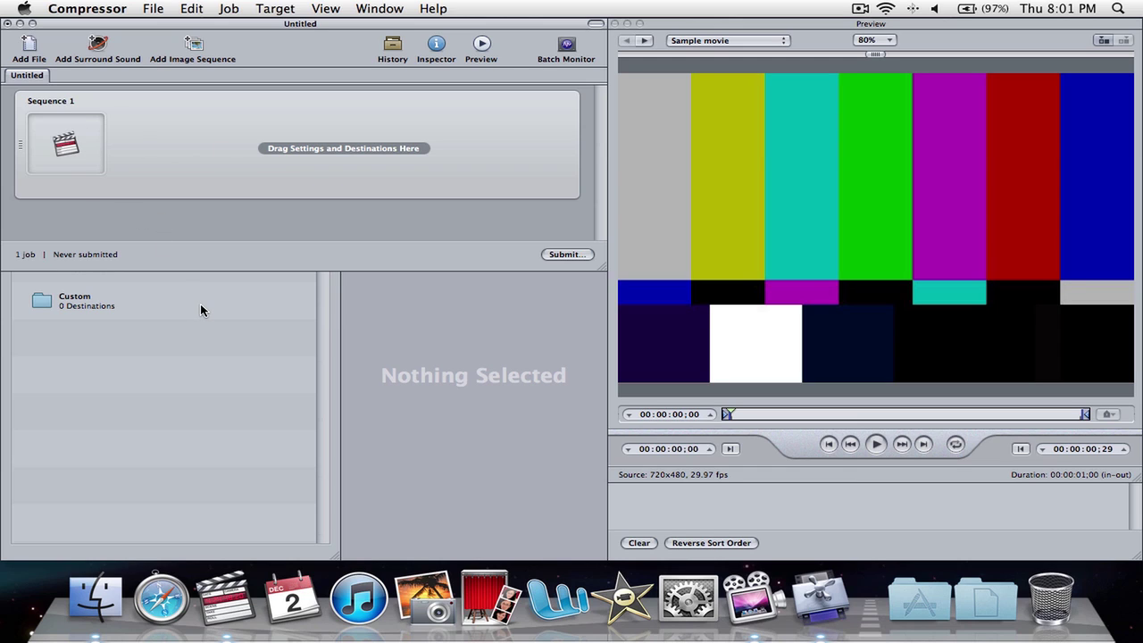
Step: Open the Settings/Destinations window, browse the Apple destinations including Desktop, then view Settings
key("super+4")
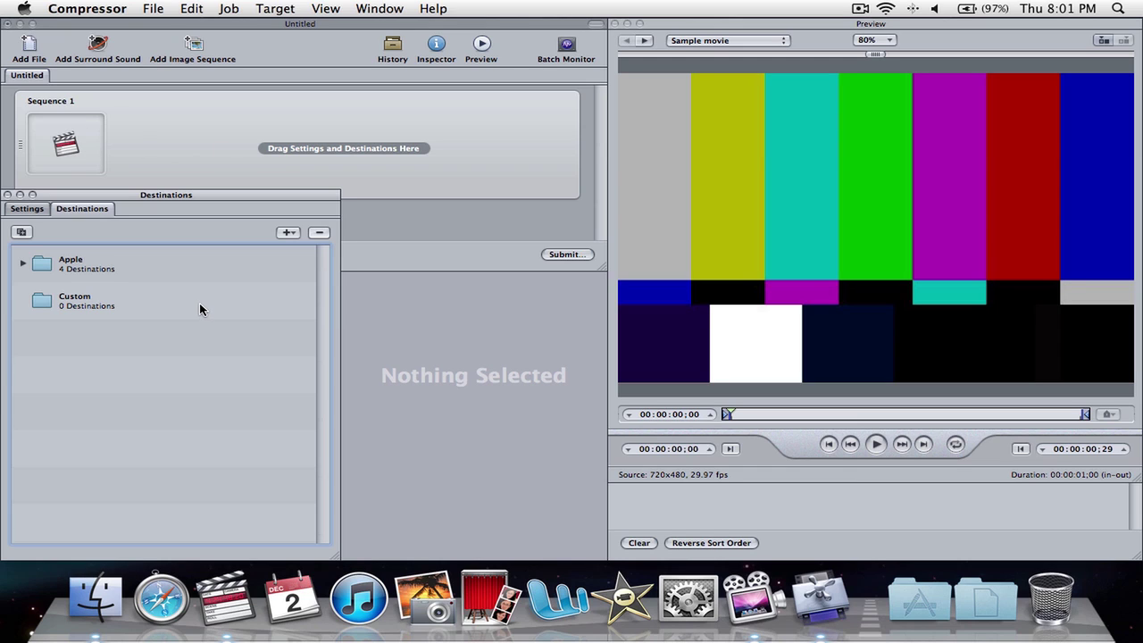
left_click(24, 264)
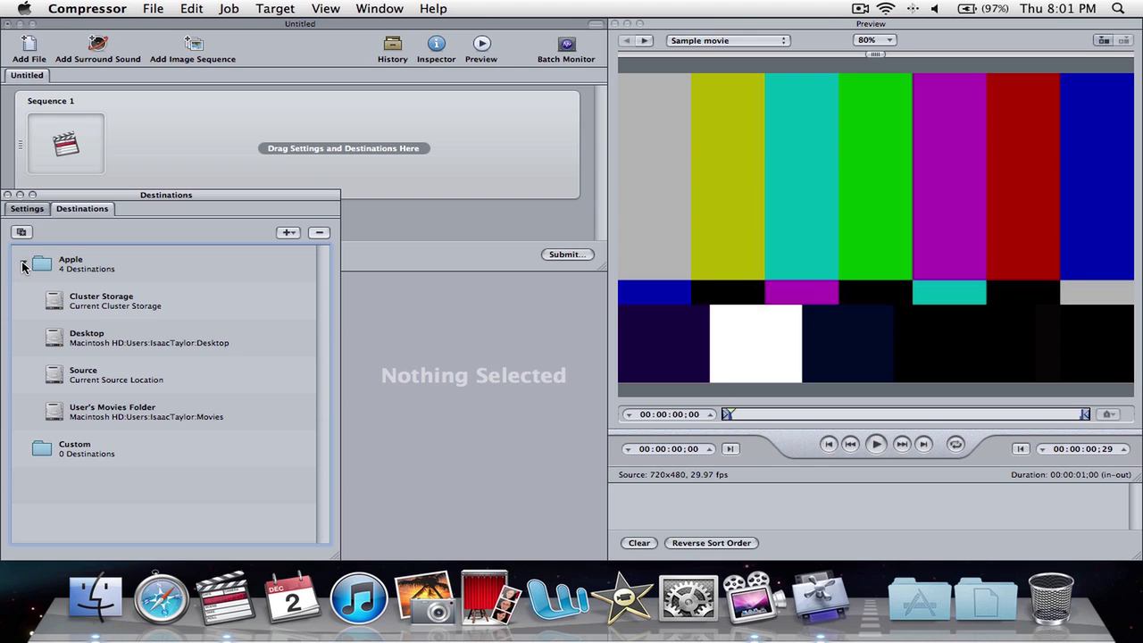
left_click(24, 264)
left_click(31, 301)
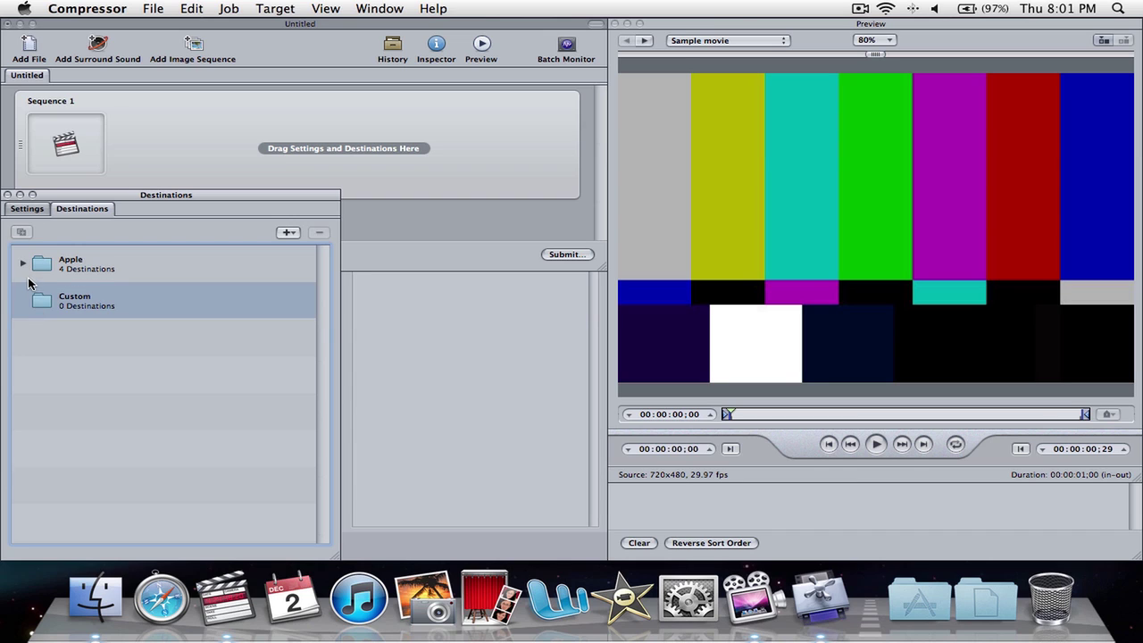
left_click(24, 265)
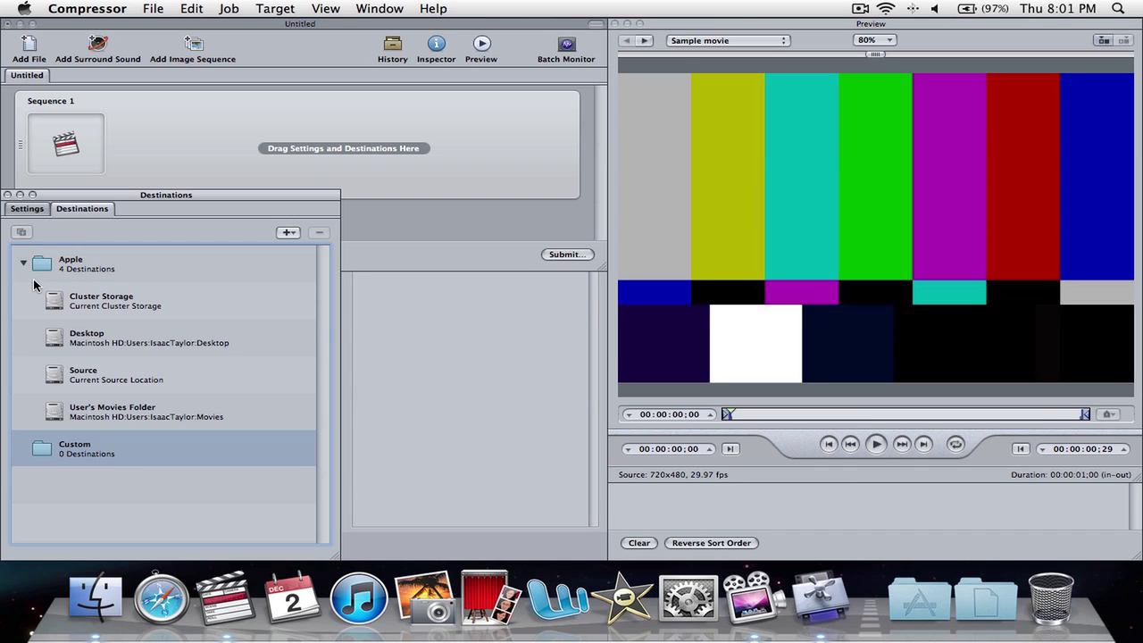
left_click(26, 209)
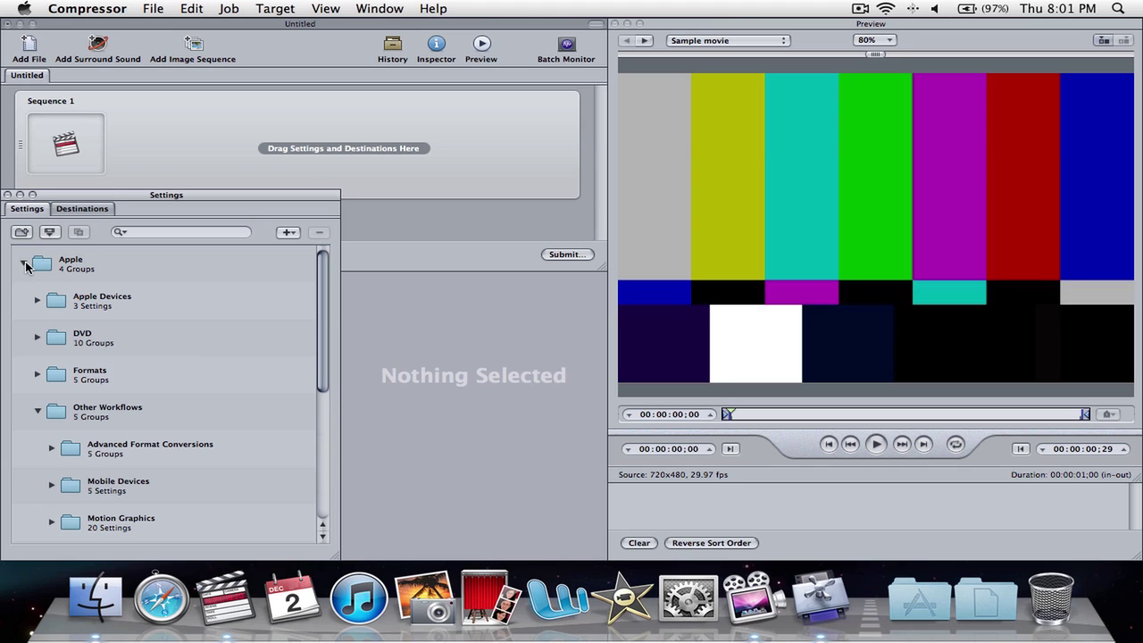
Step: Expand the Apple settings groups and open the Web group
left_click(24, 264)
left_click(24, 264)
left_click(37, 411)
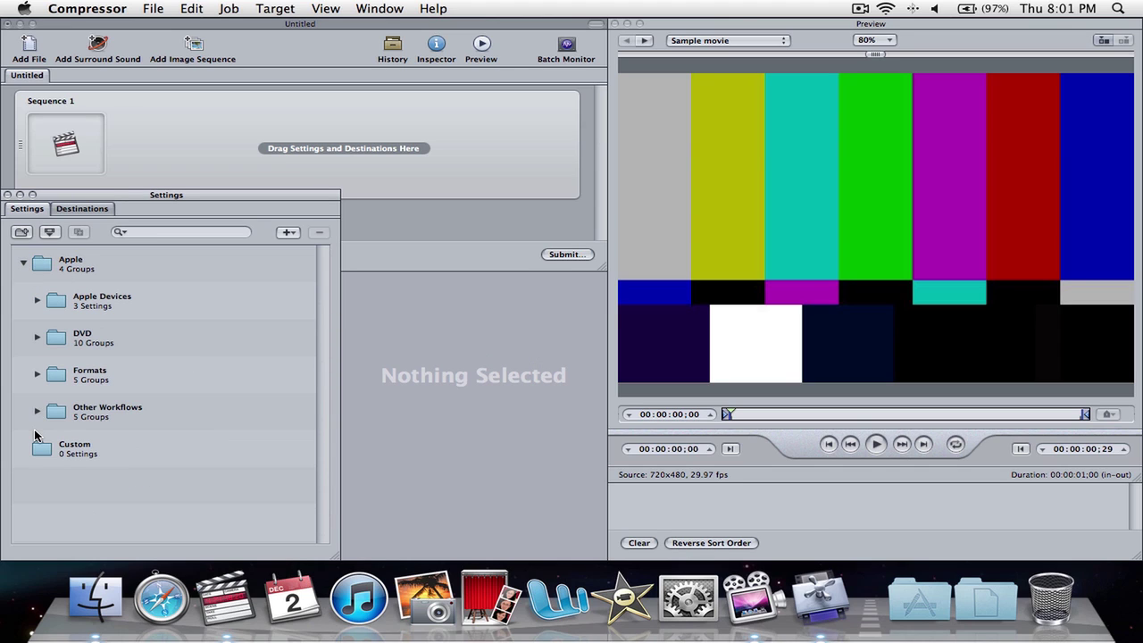
left_click(37, 411)
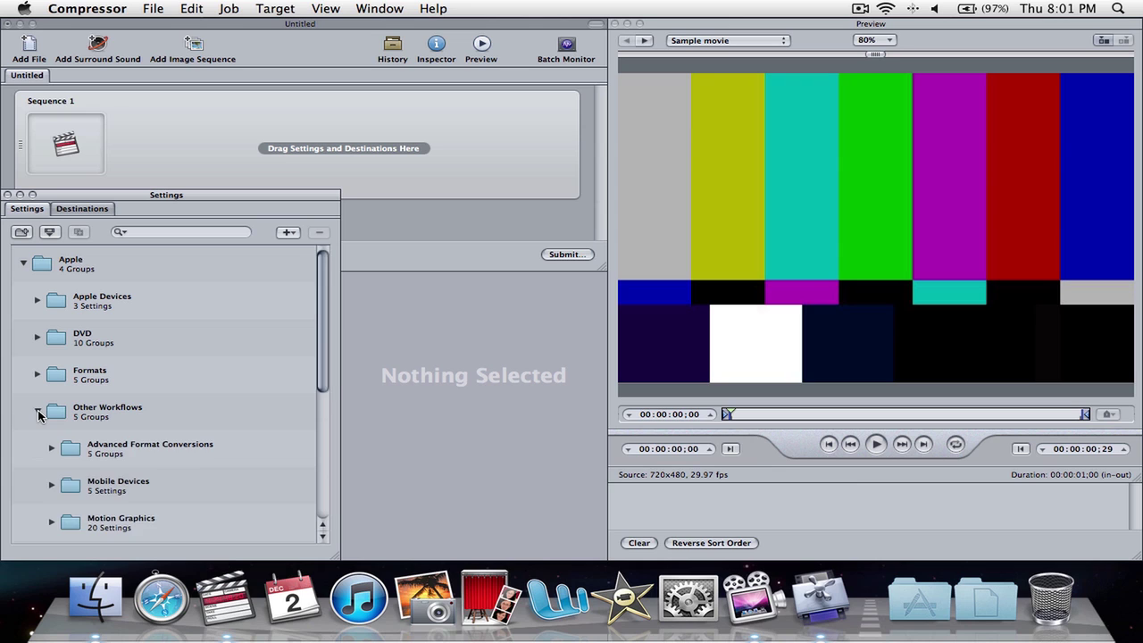
scroll(134, 464, "down", 5)
double_click(134, 464)
scroll(134, 465, "down", 1)
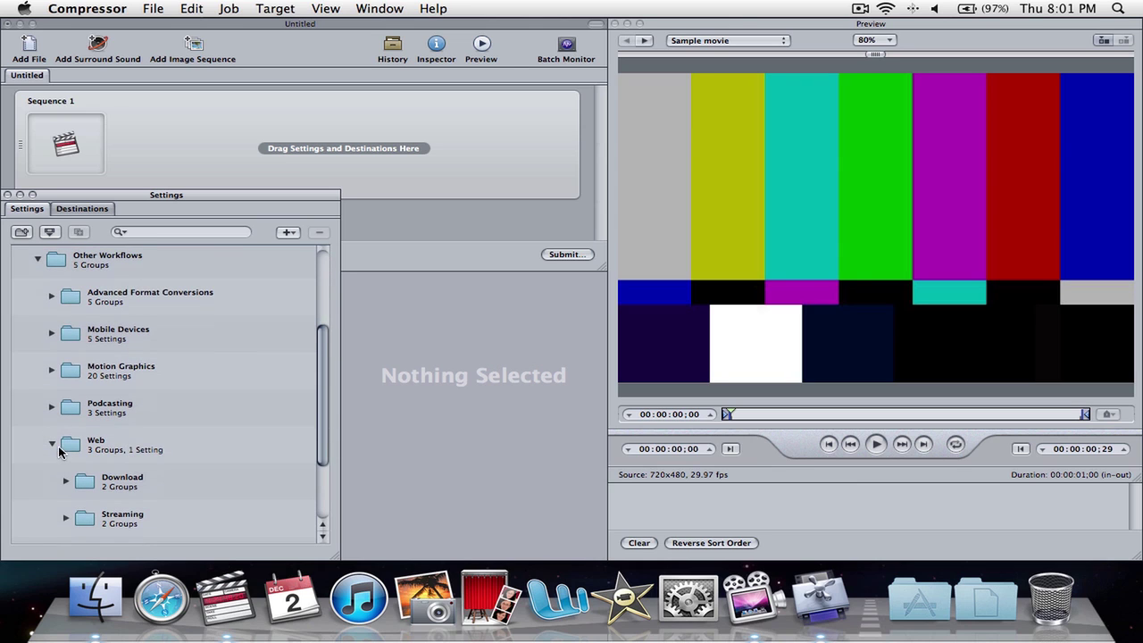
scroll(58, 452, "down", 1)
left_click(52, 414)
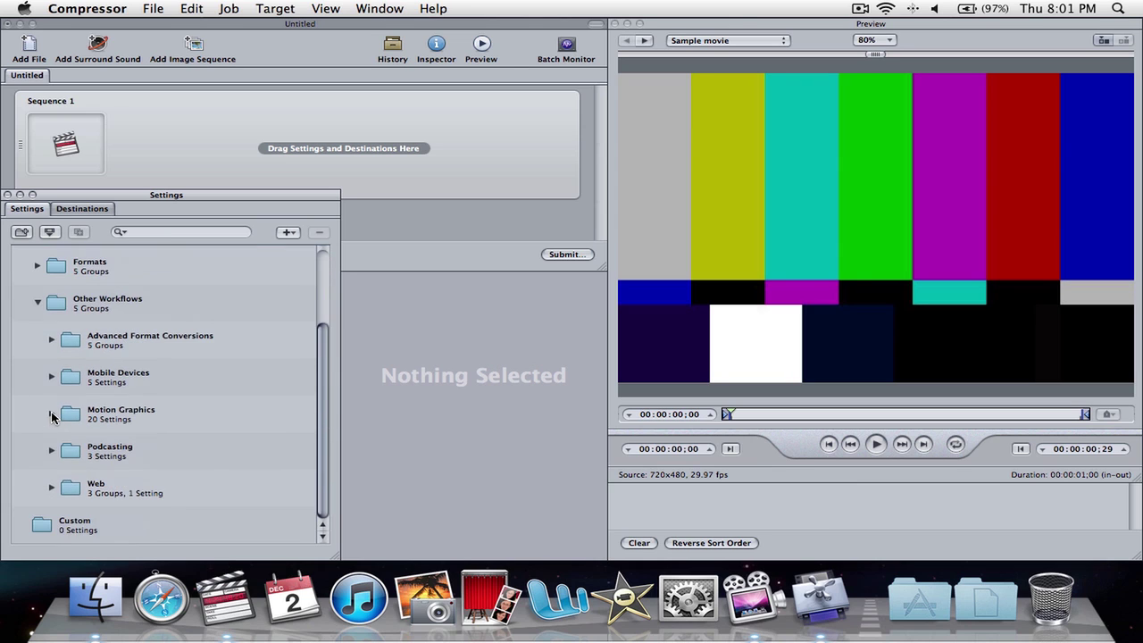
left_click(52, 414)
left_click(52, 414)
left_click(52, 487)
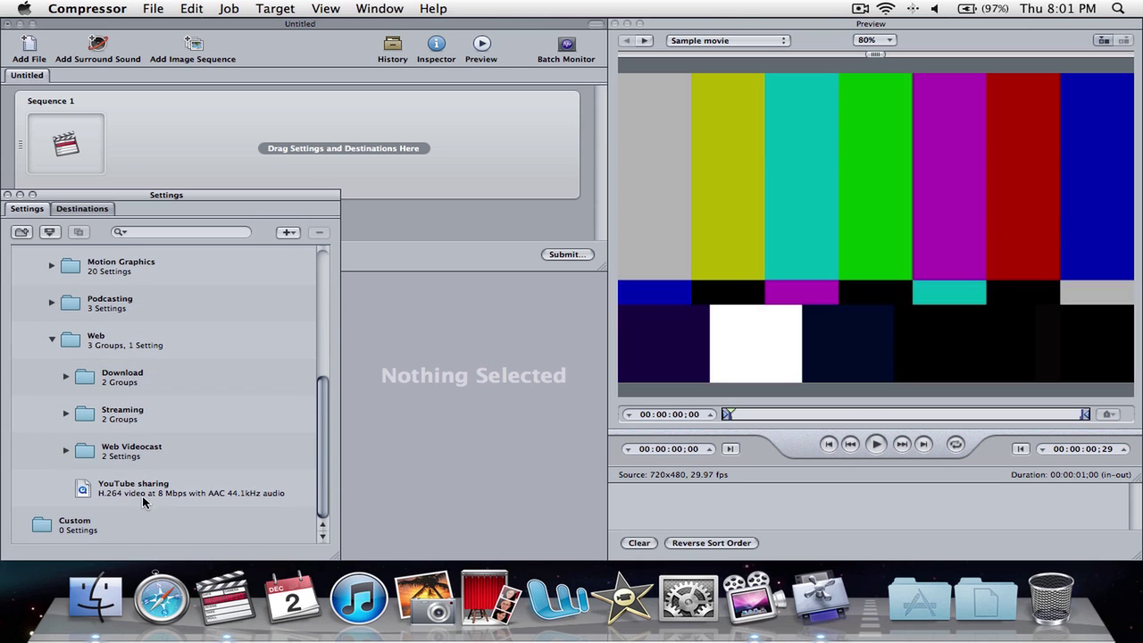
Step: Drag the YouTube sharing setting onto the Sequence 1 job in the batch
scroll(157, 509, "up", 1)
scroll(159, 510, "up", 5)
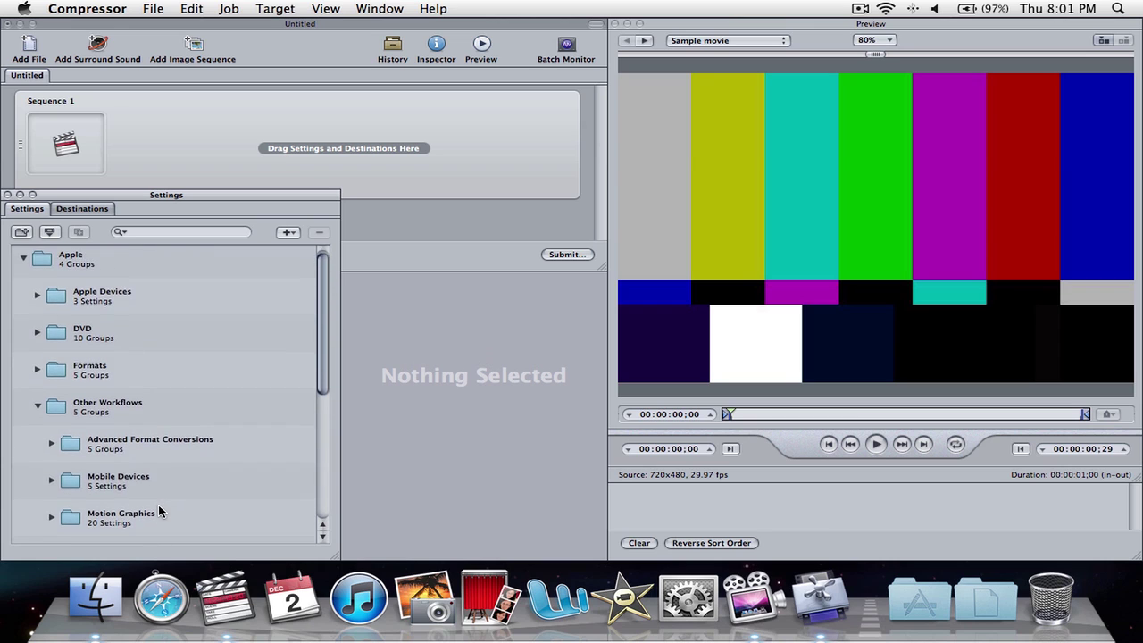
scroll(159, 510, "down", 6)
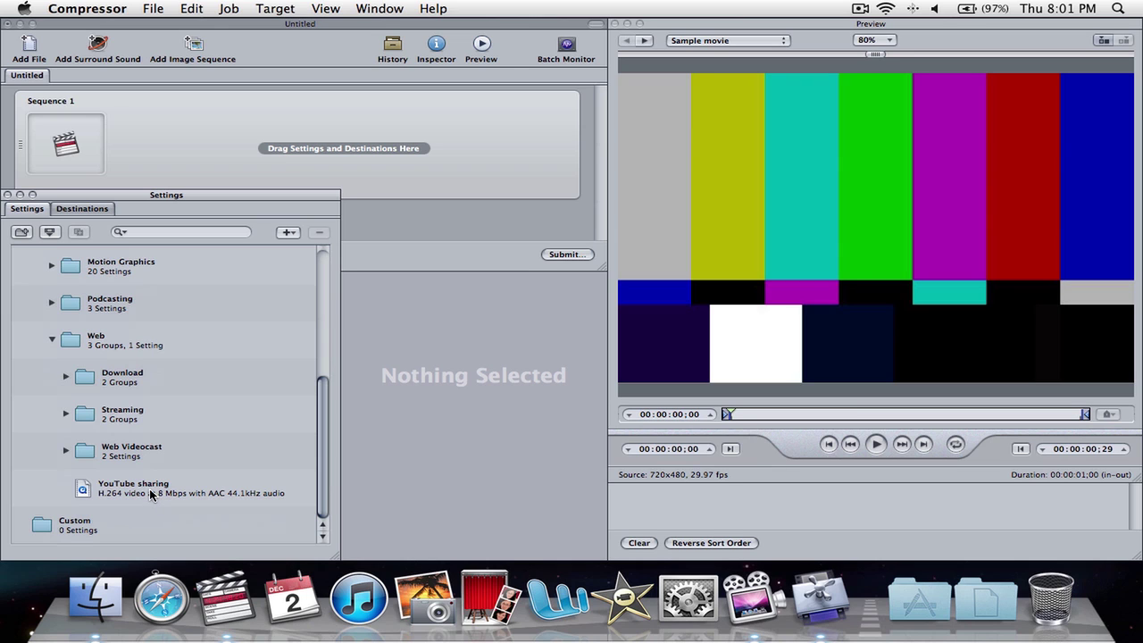
left_click(143, 492)
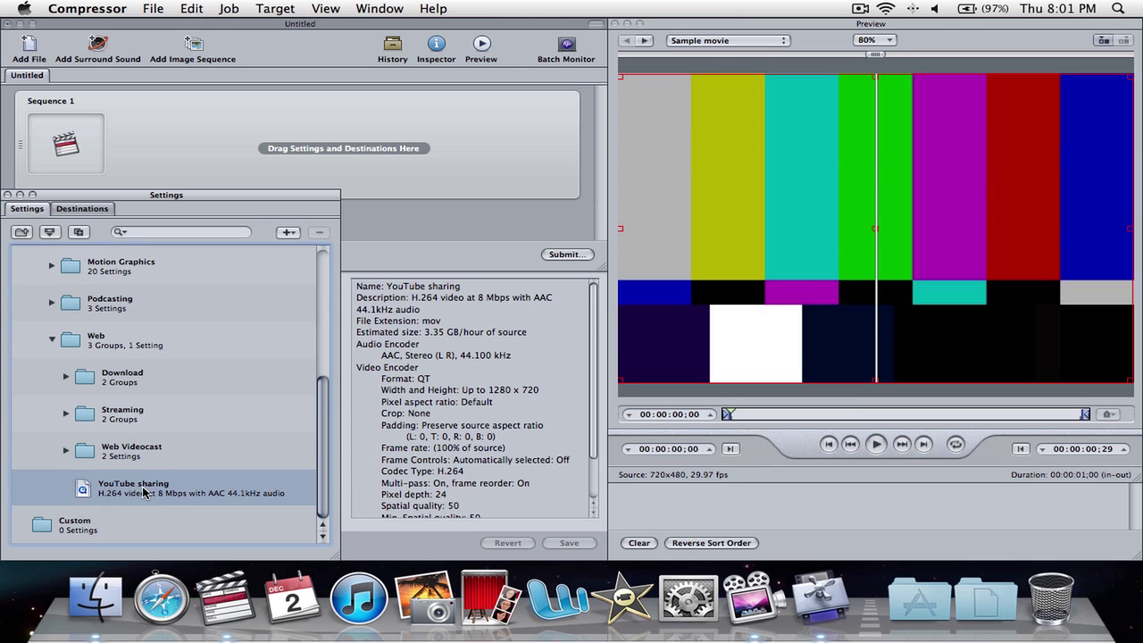
left_click_drag(143, 492, 214, 132)
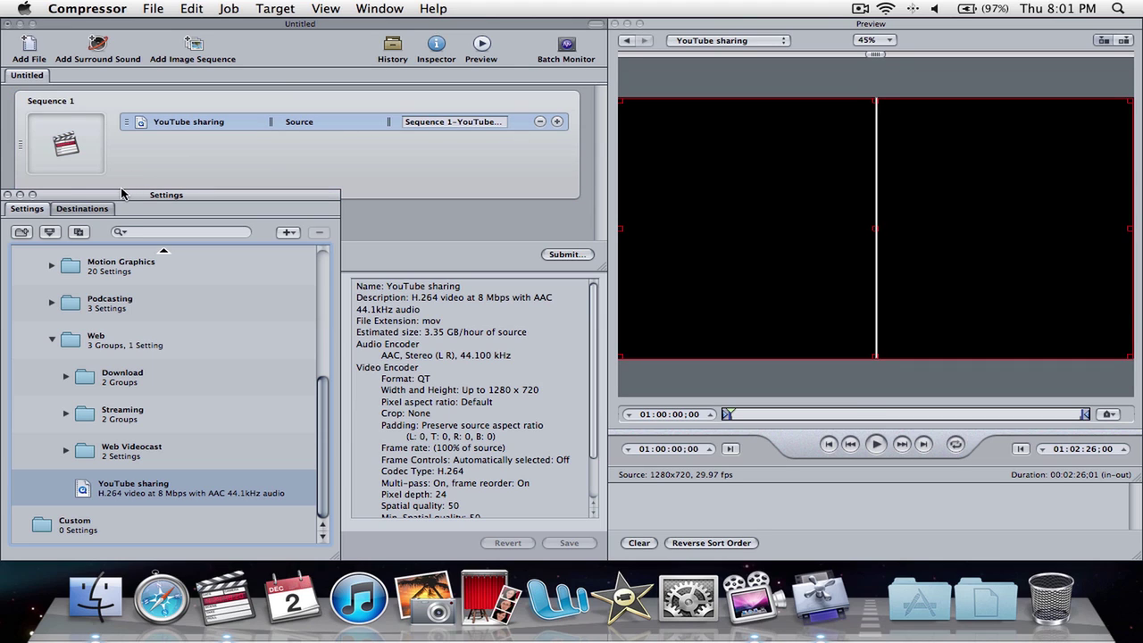
Step: Change the YouTube sharing target's destination from Source to Desktop
left_click(104, 213)
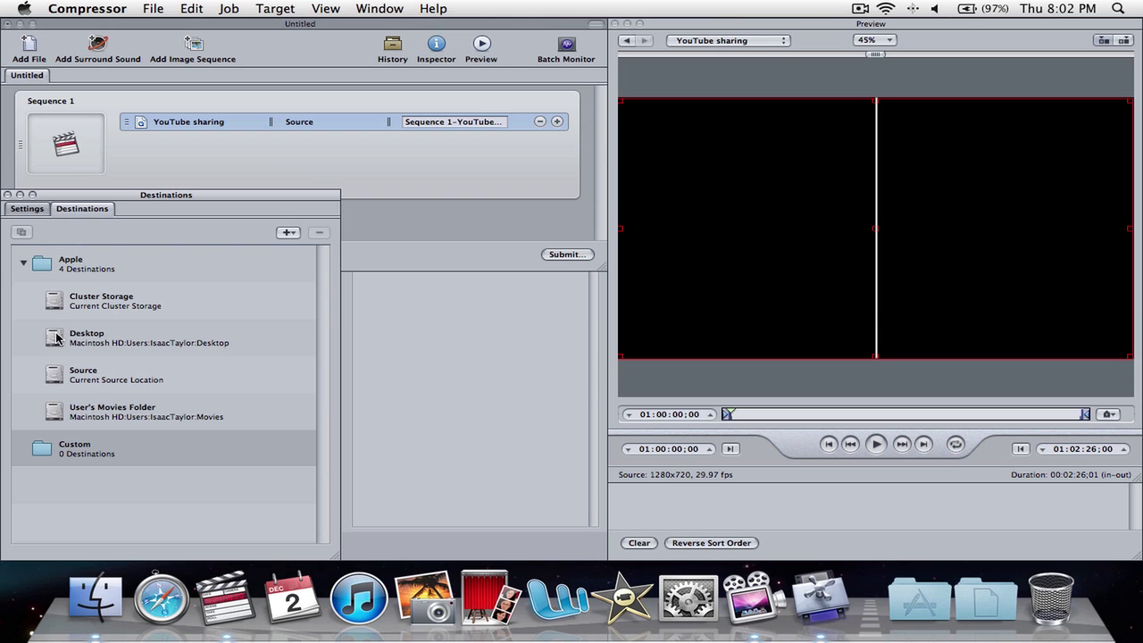
left_click_drag(56, 338, 292, 126)
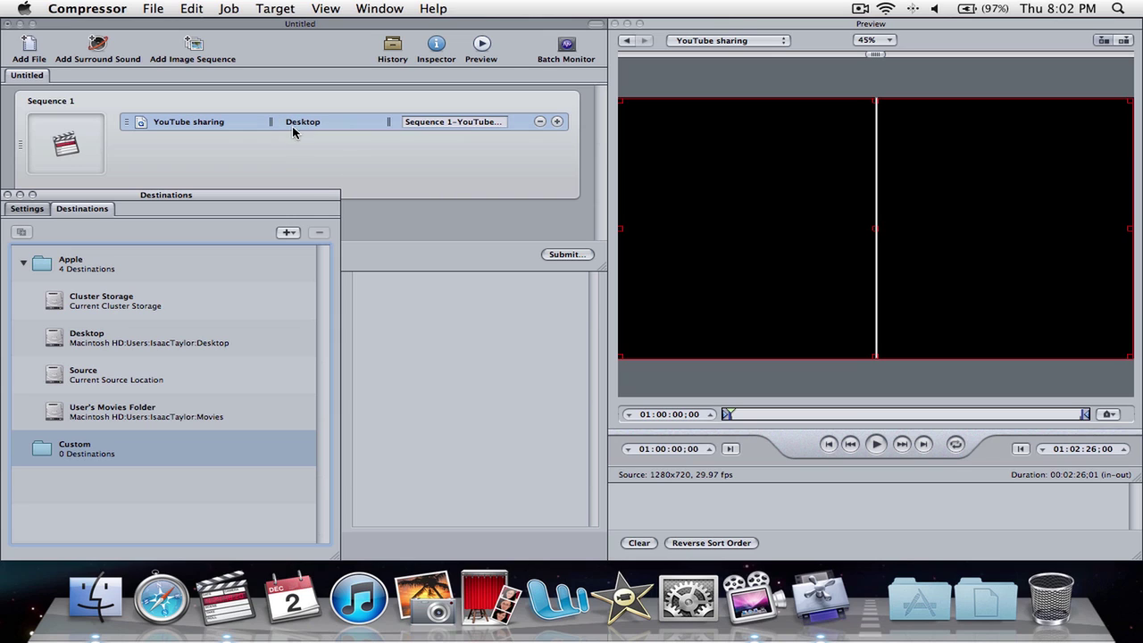
left_click(381, 156)
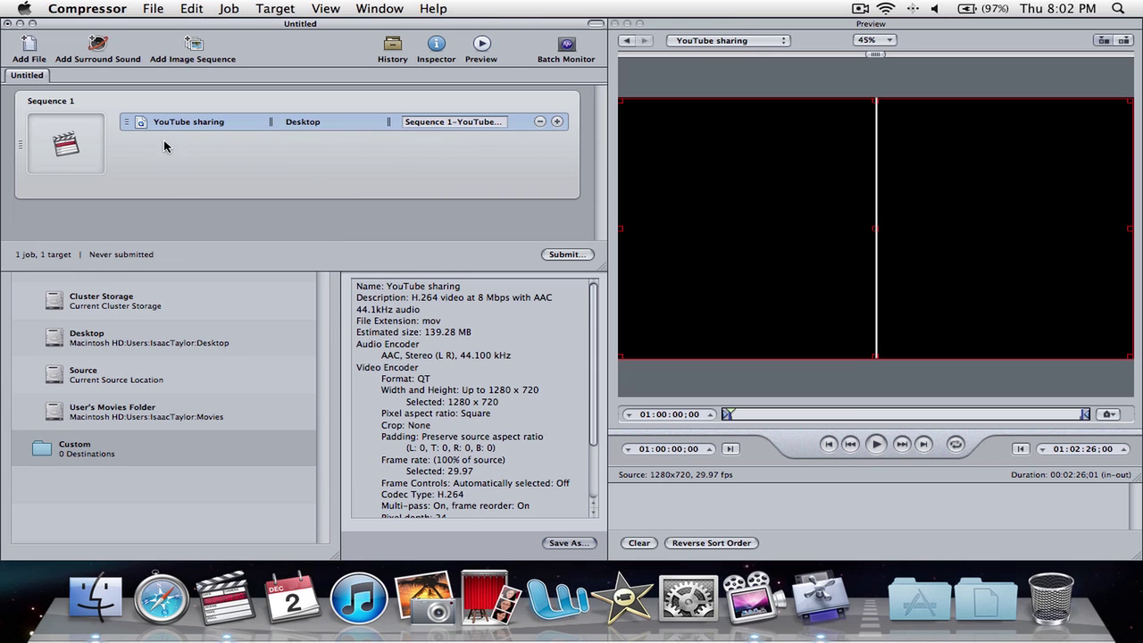
Step: Submit the YouTube sharing batch, then cancel the encode and clear it from History
left_click(565, 254)
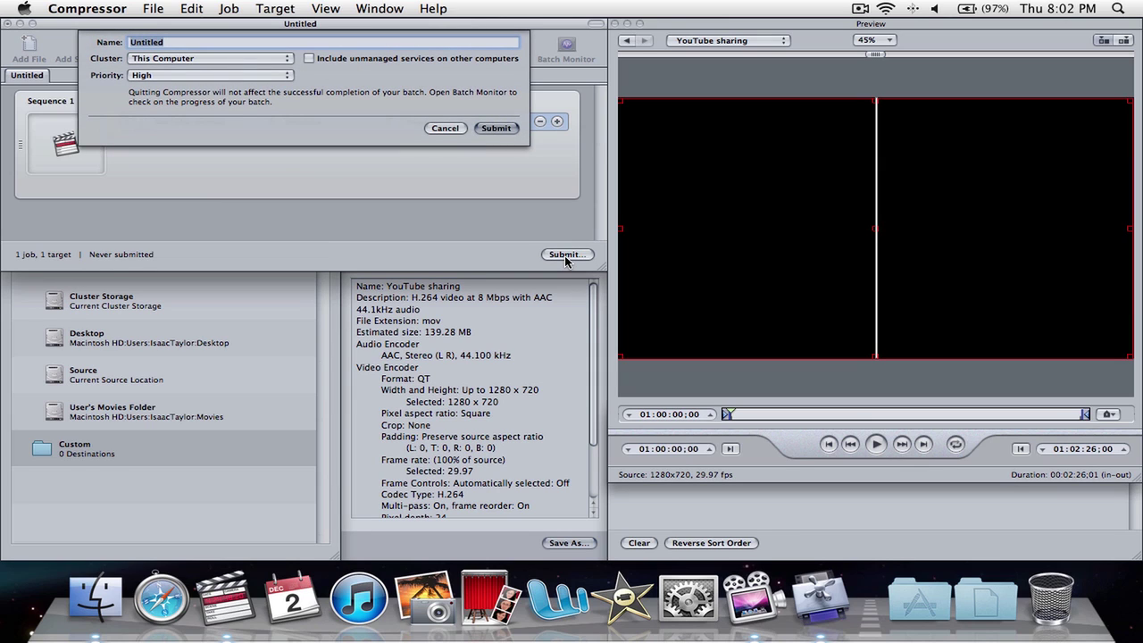
left_click(495, 129)
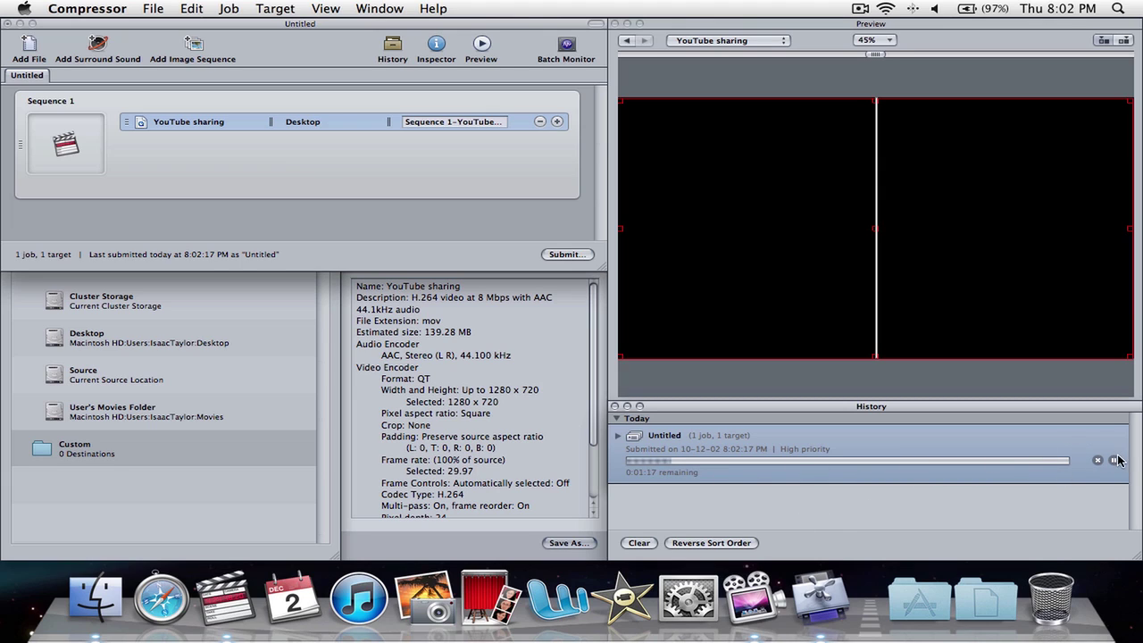
left_click(636, 543)
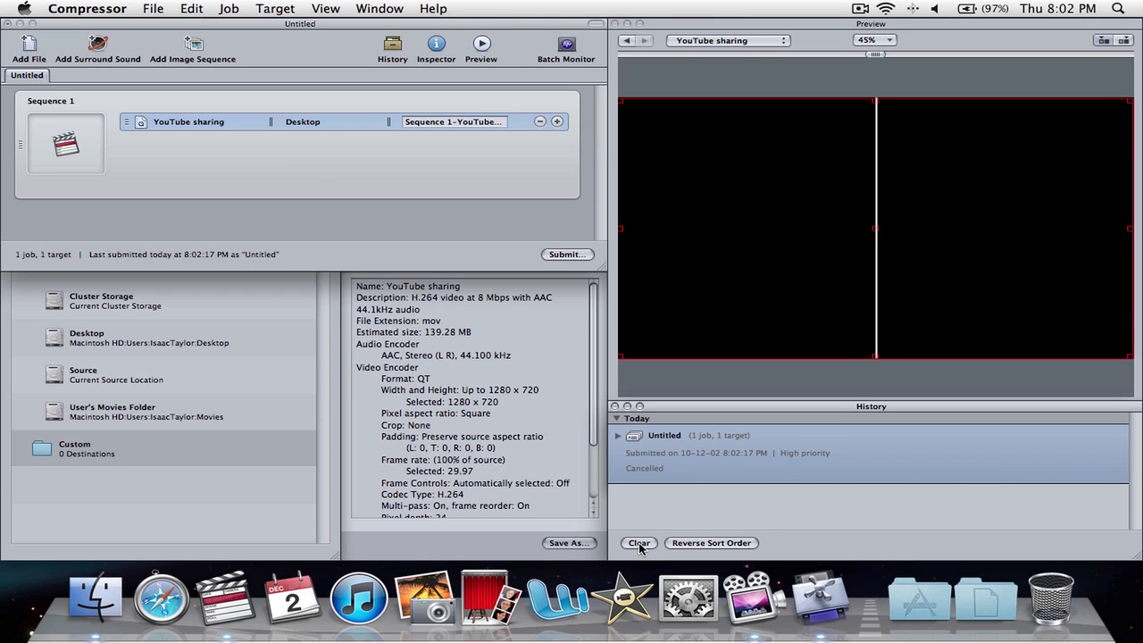
left_click(640, 543)
Step: Quit Compressor and Final Cut Pro without saving the Ariens project, and launch iMovie
left_click(90, 8)
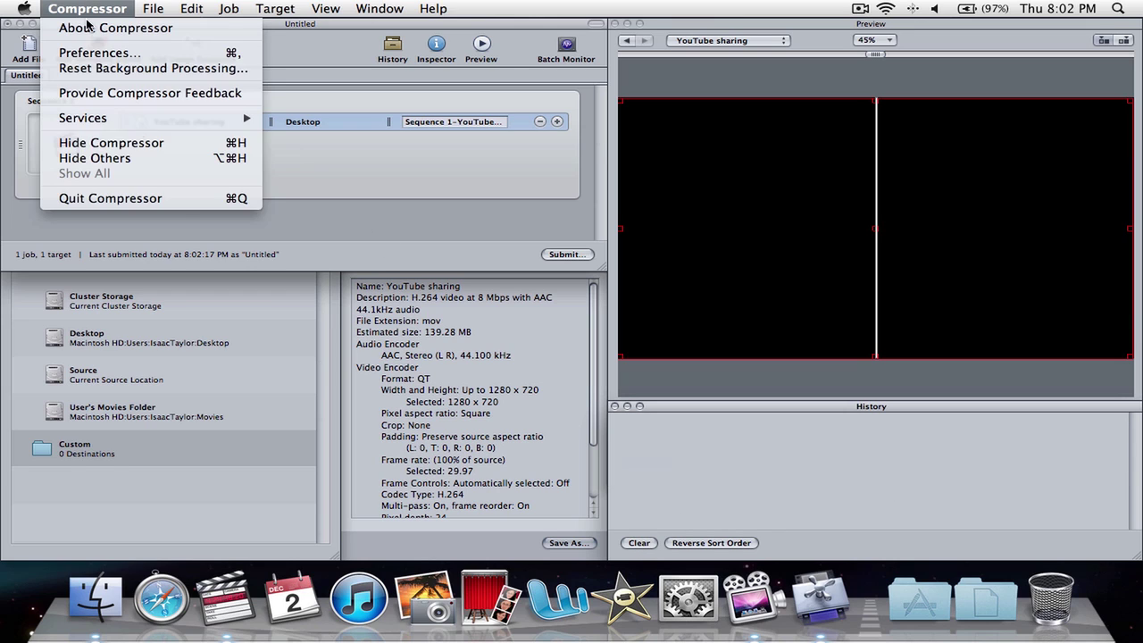
left_click(178, 198)
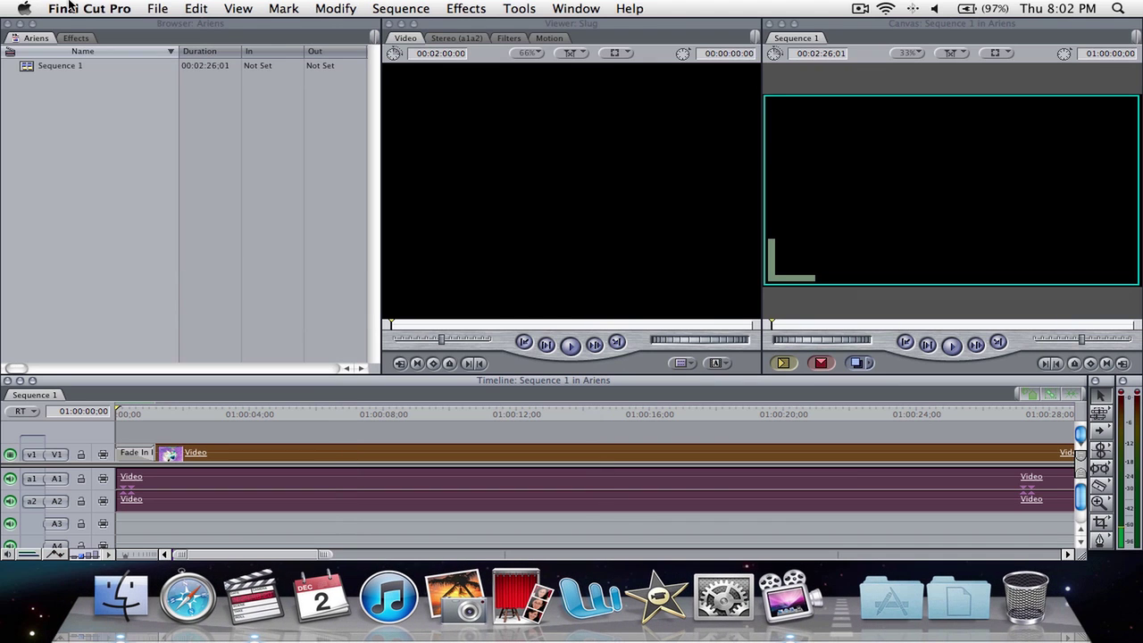
left_click(89, 8)
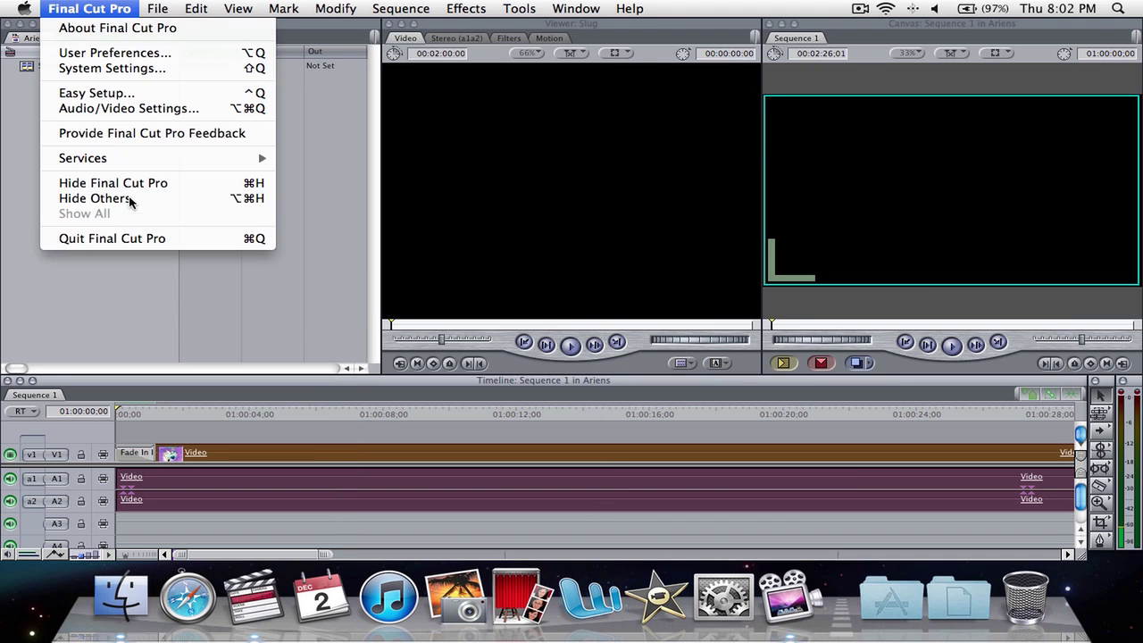
left_click(133, 237)
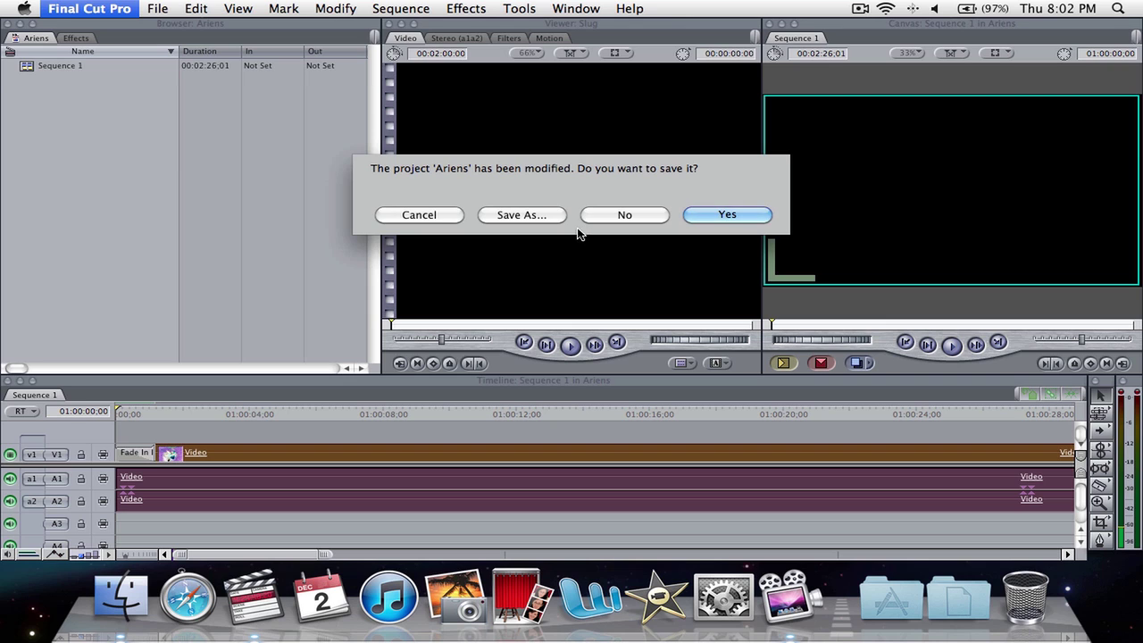
left_click(620, 219)
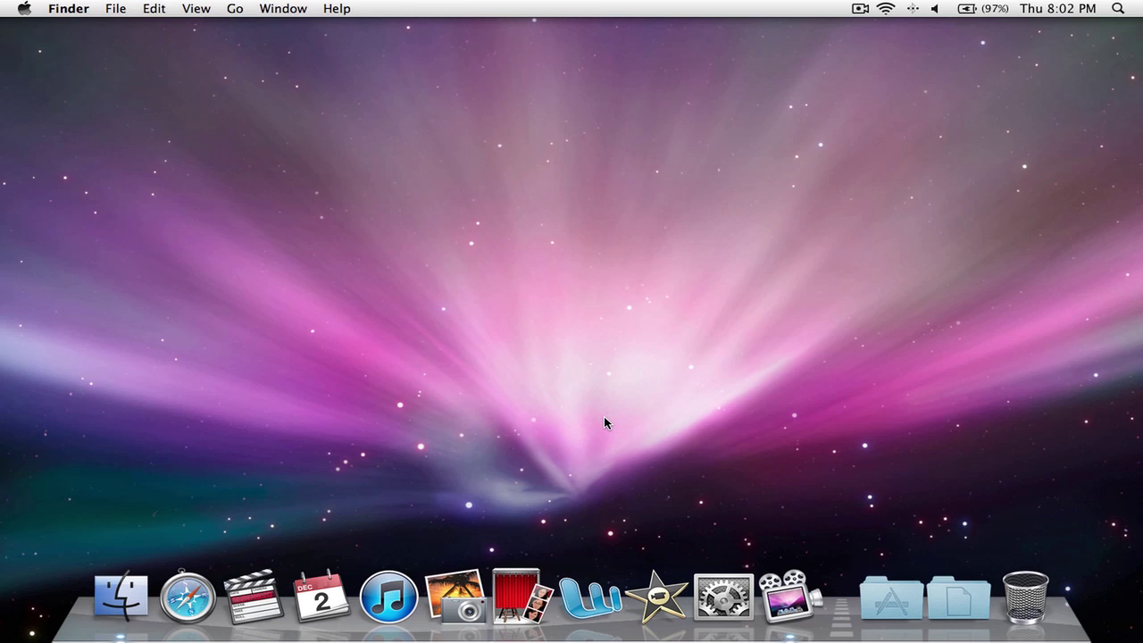
left_click(657, 604)
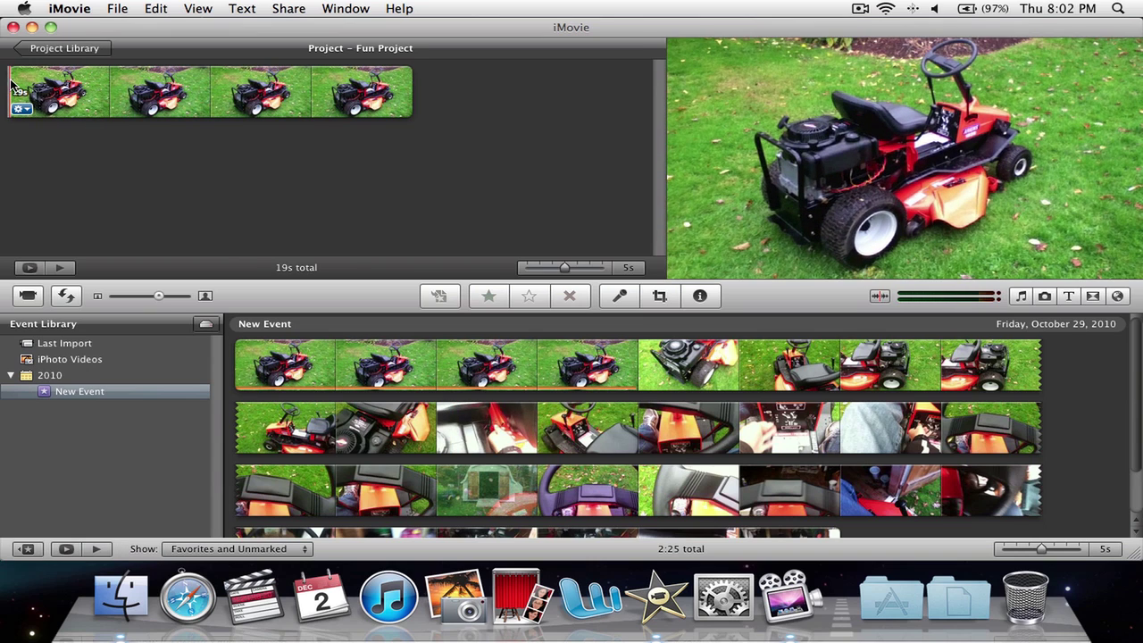
Step: Select all four Fun Project clips and choose Export using QuickTime as a QuickTime Movie
left_click_drag(10, 85, 434, 97)
left_click(107, 8)
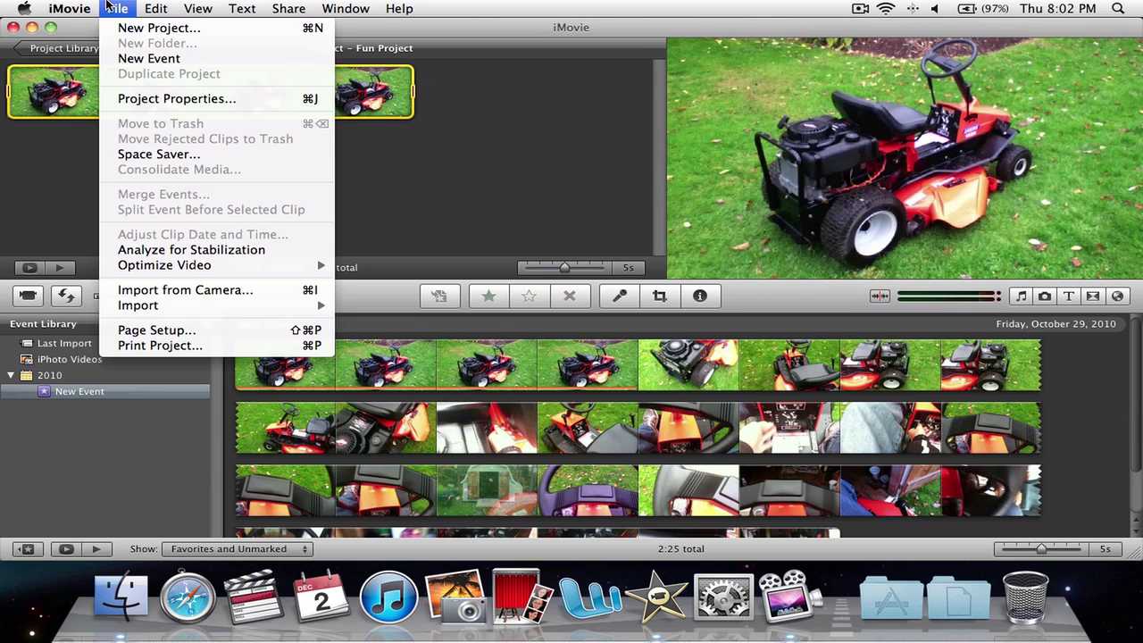
mouse_move(252, 7)
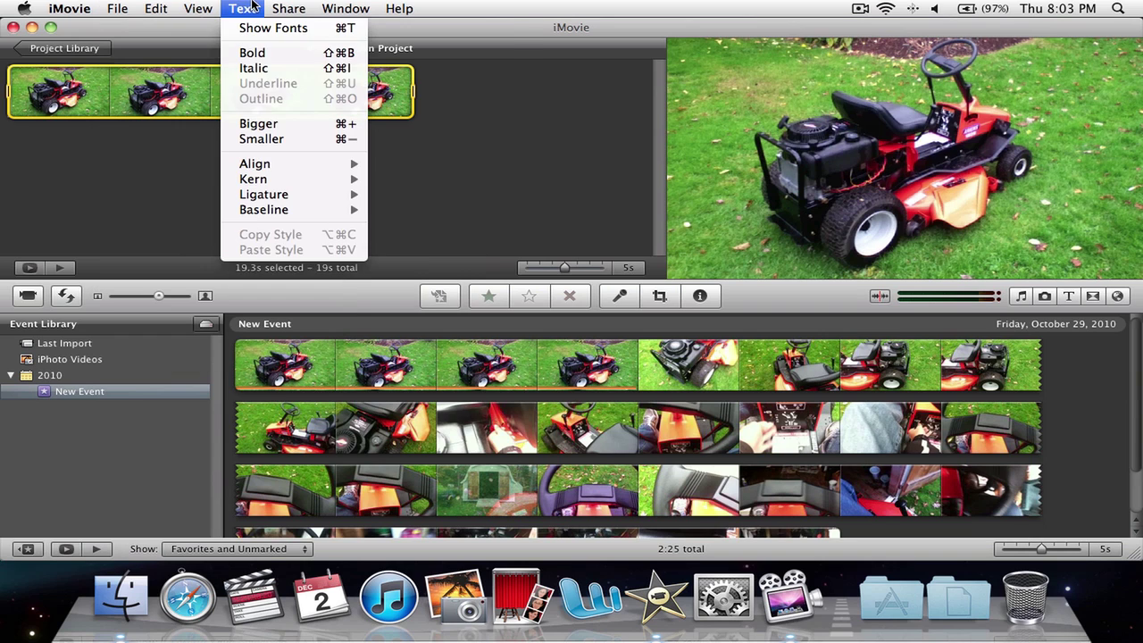
mouse_move(290, 8)
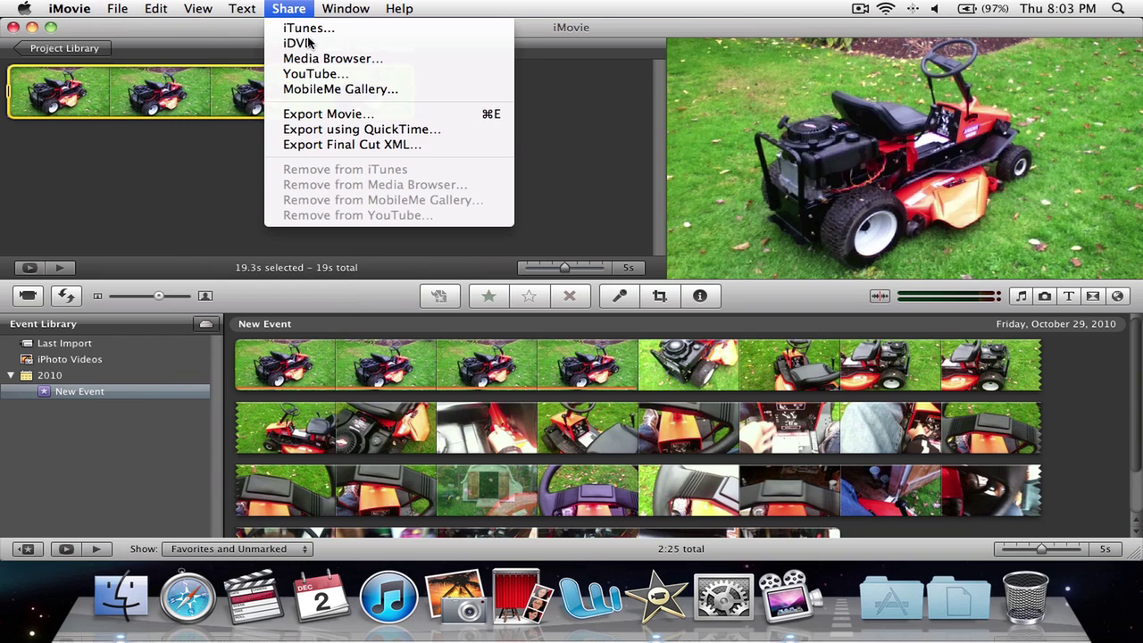
left_click(337, 132)
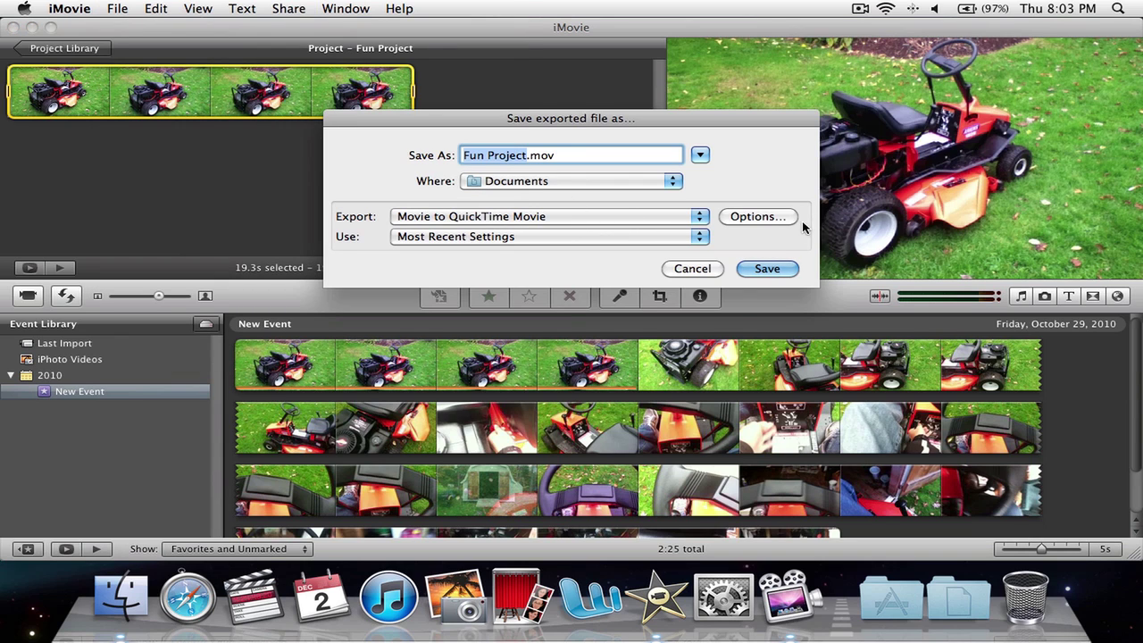
Step: Confirm H.264 Best-quality compression and the 1920x1080 HD size in the movie options
left_click(786, 218)
left_click(472, 173)
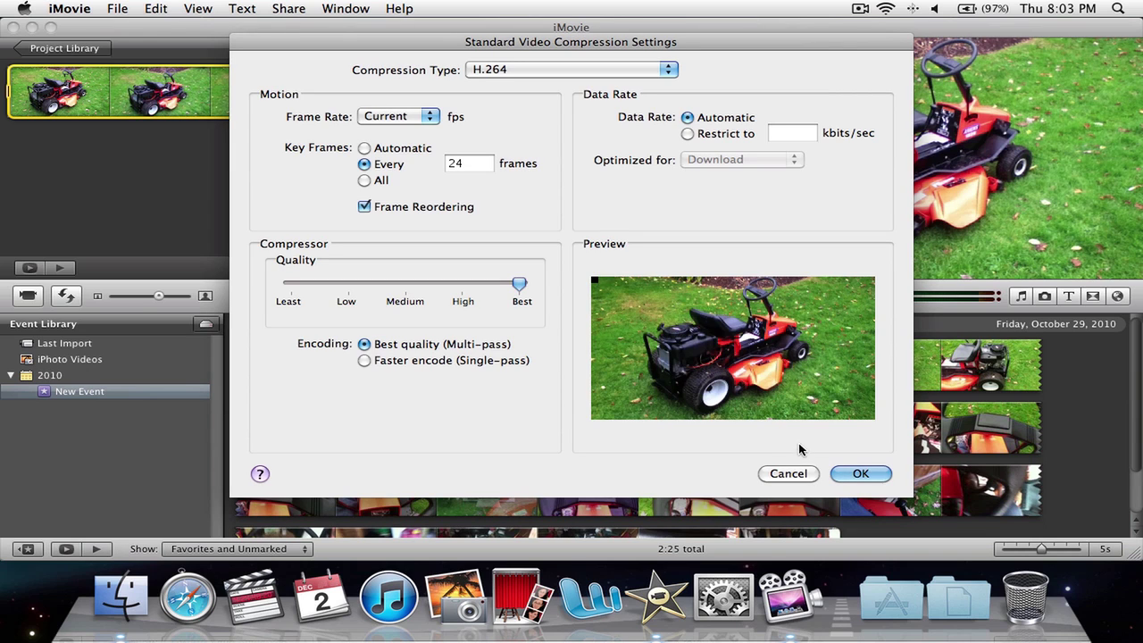
left_click(863, 473)
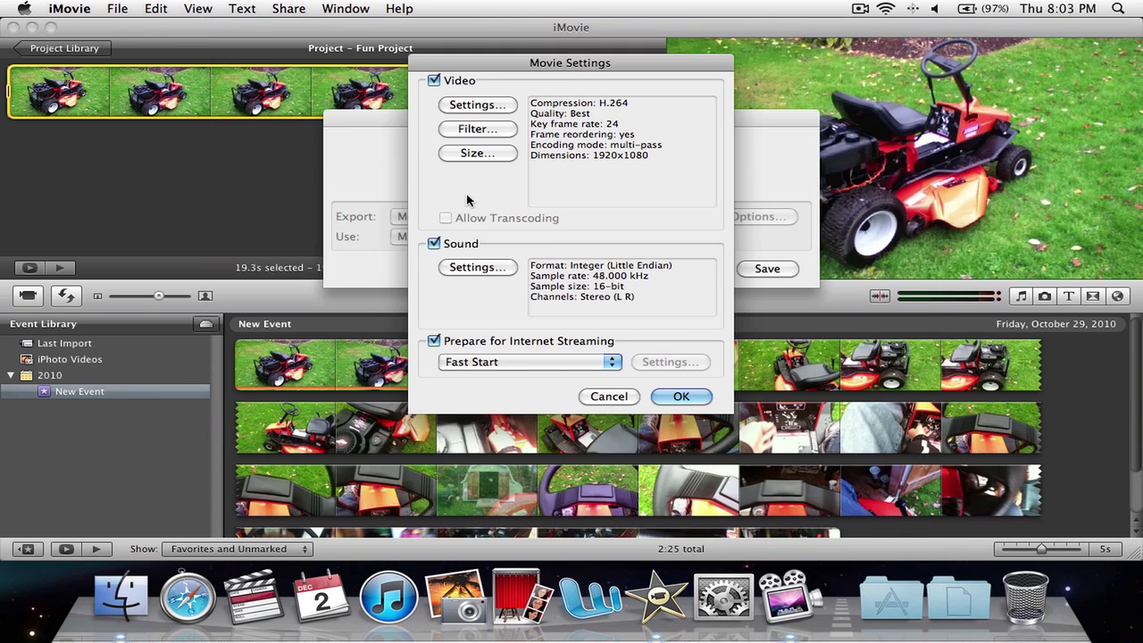
left_click(473, 153)
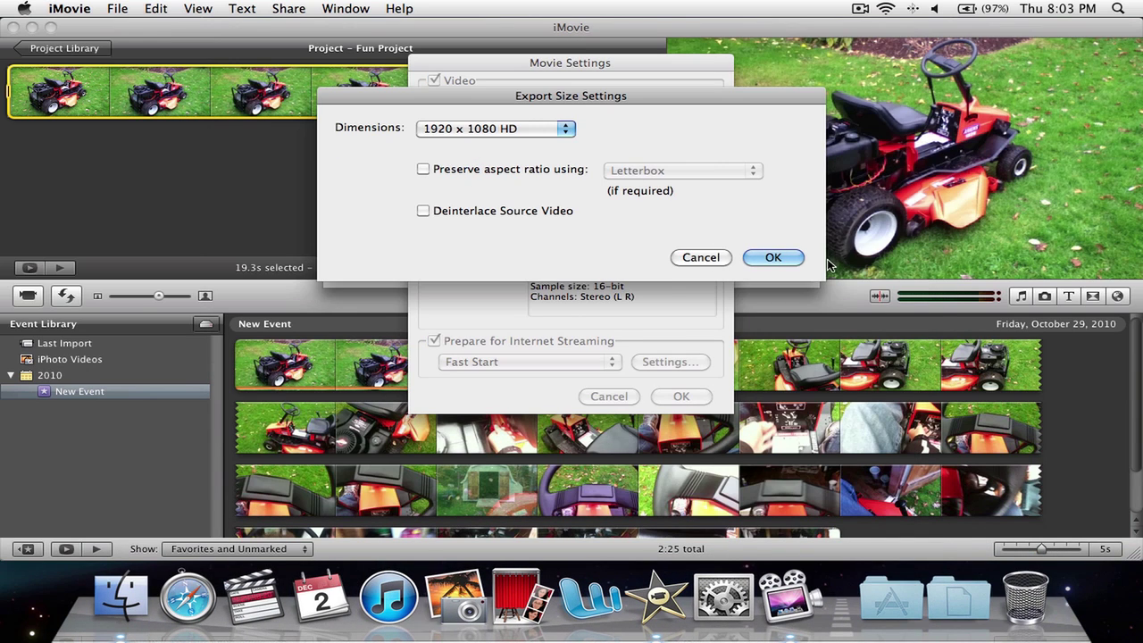
left_click(774, 257)
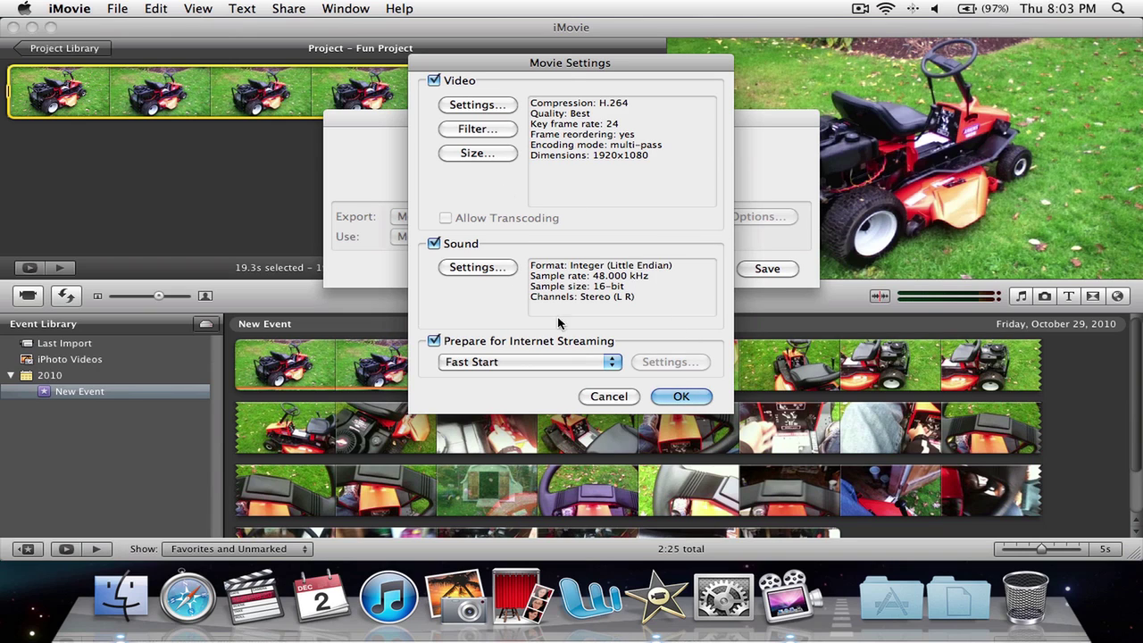
left_click(674, 397)
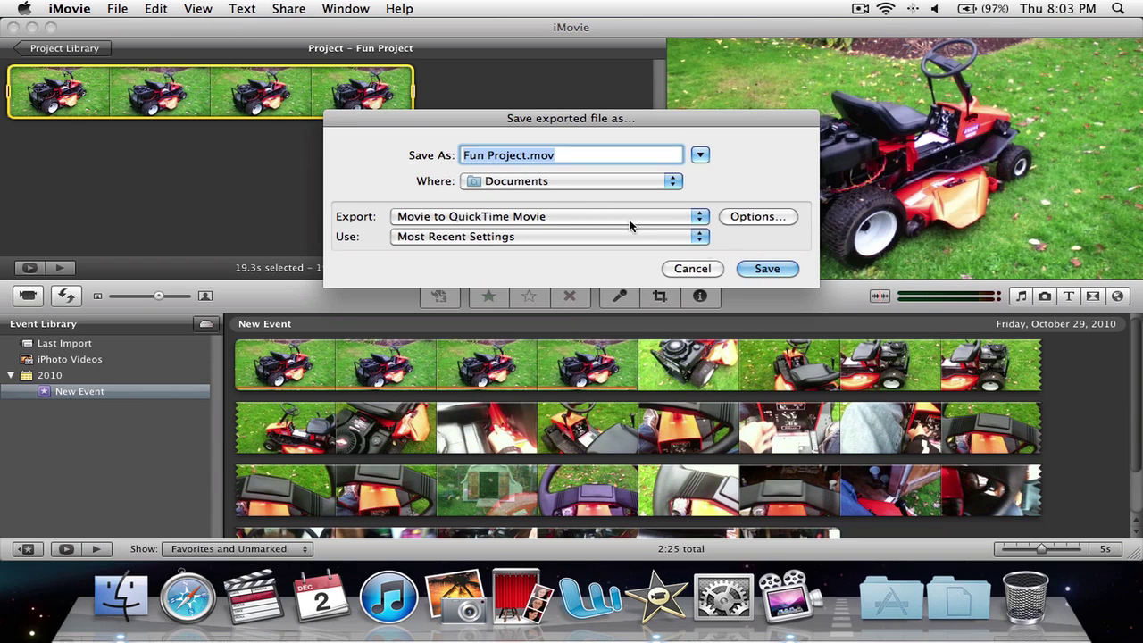
Step: Save the export as Fun Project.mov in Documents, then quit iMovie once it finishes
left_click(768, 270)
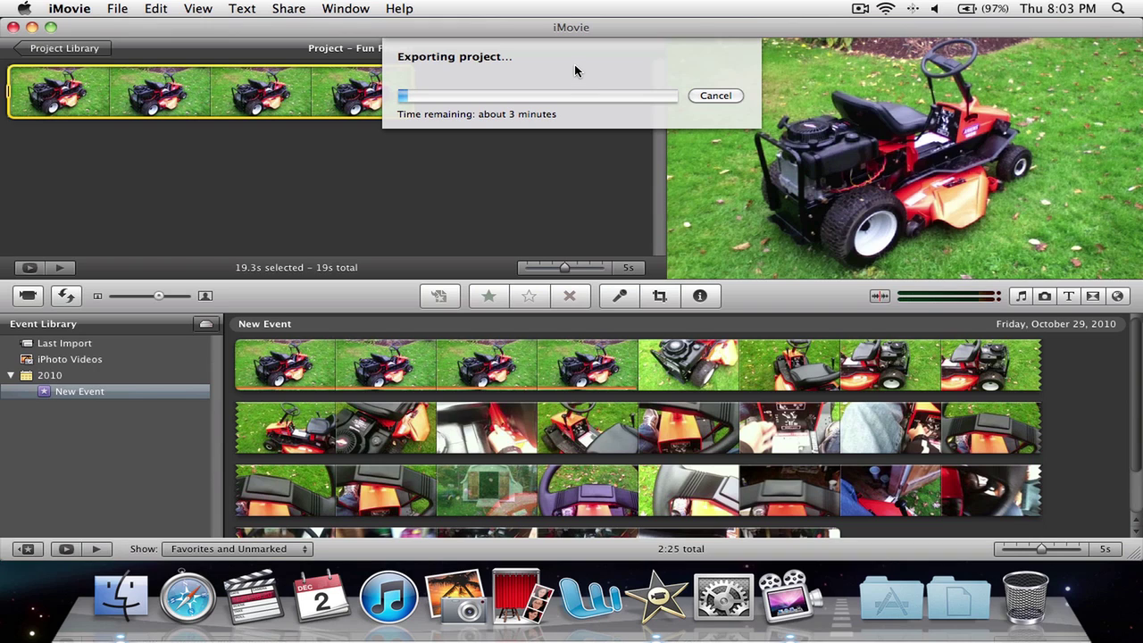
left_click(860, 9)
left_click(883, 60)
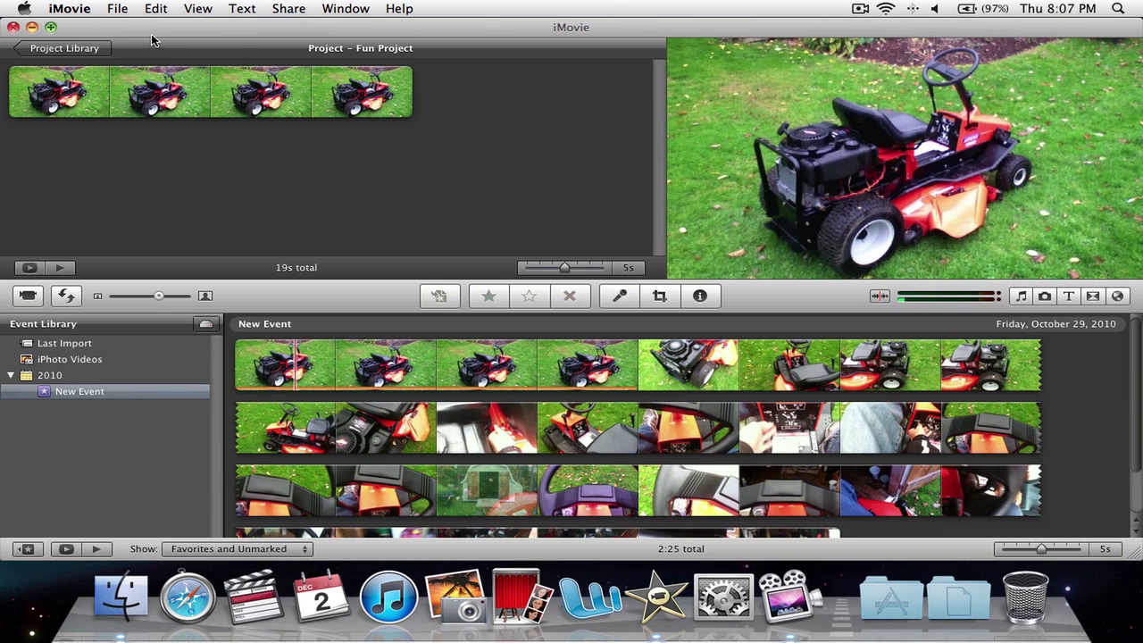
left_click(77, 11)
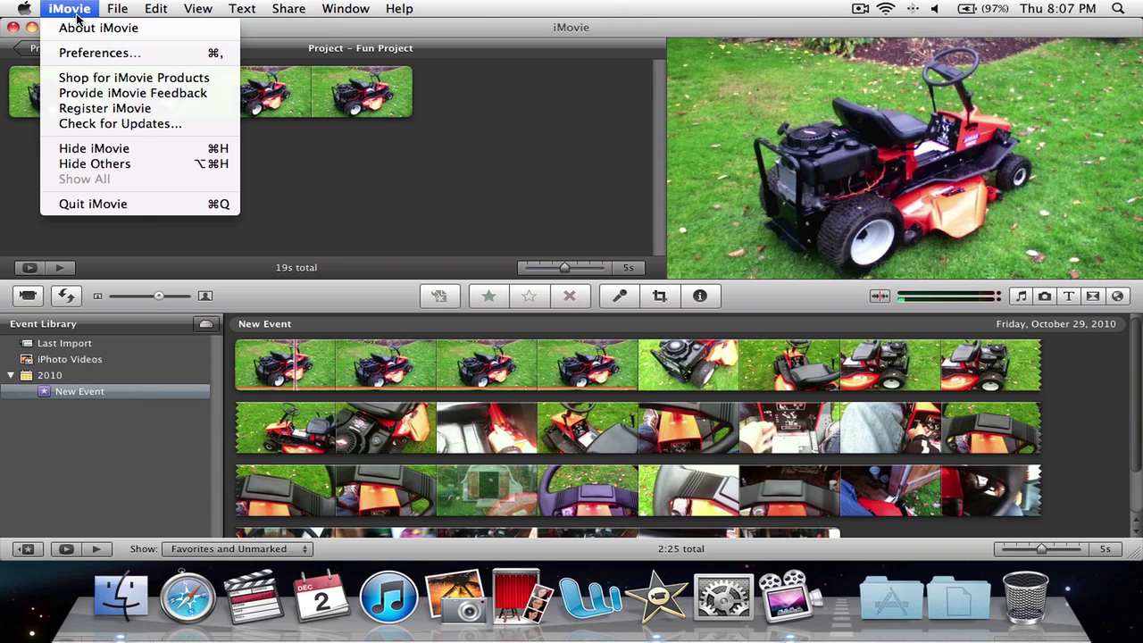
left_click(163, 206)
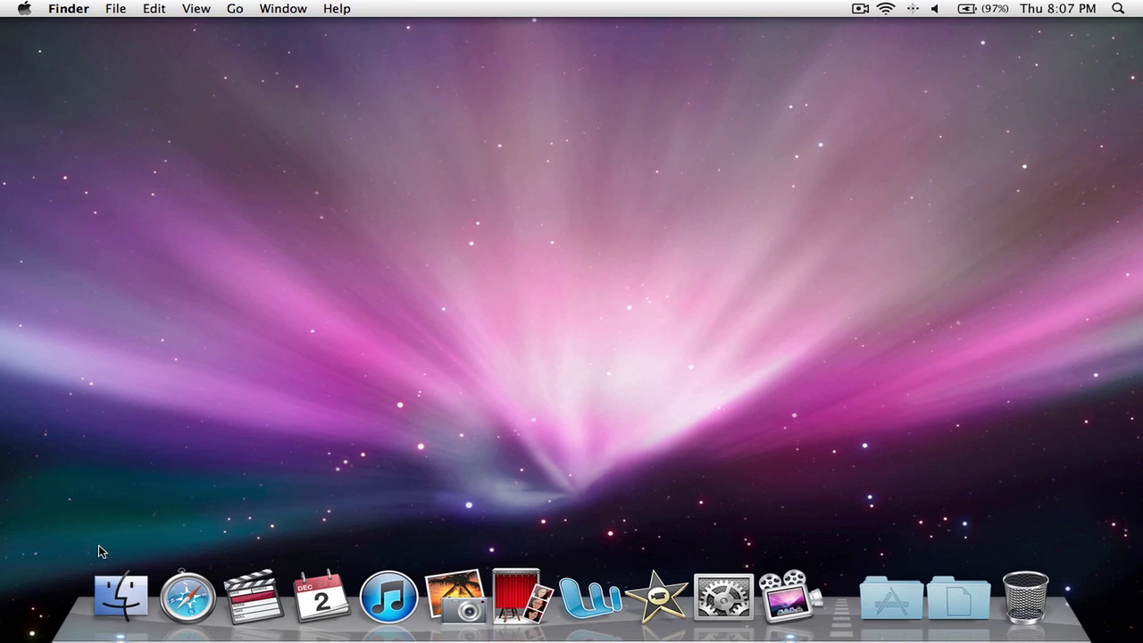
Step: Open the Documents folder in a new Finder window
left_click(121, 594)
left_click(616, 167)
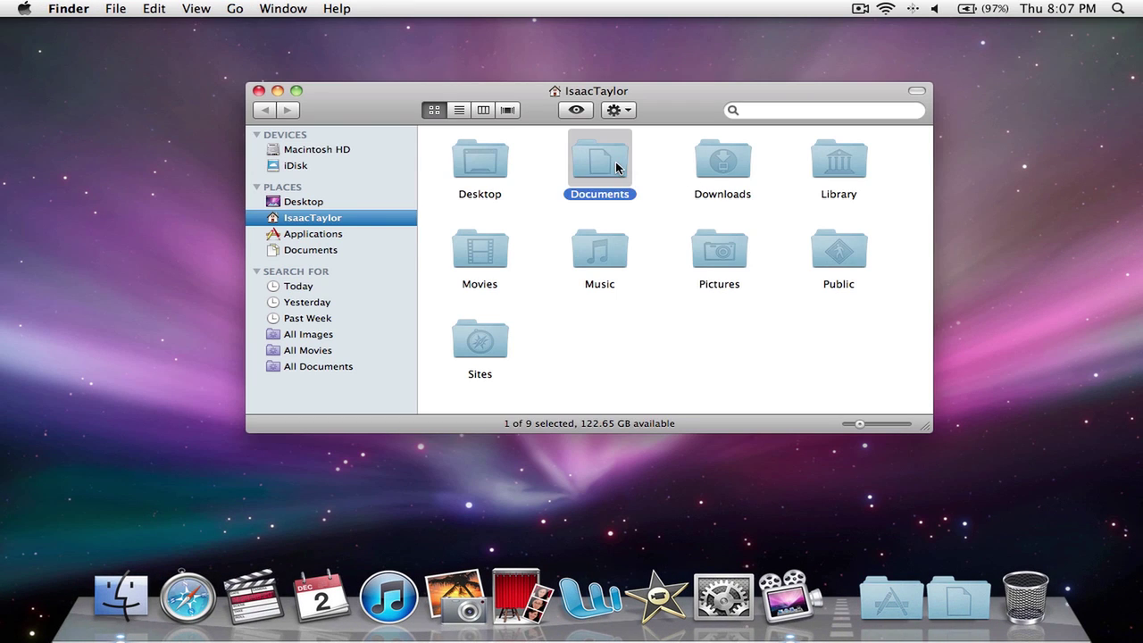
double_click(617, 167)
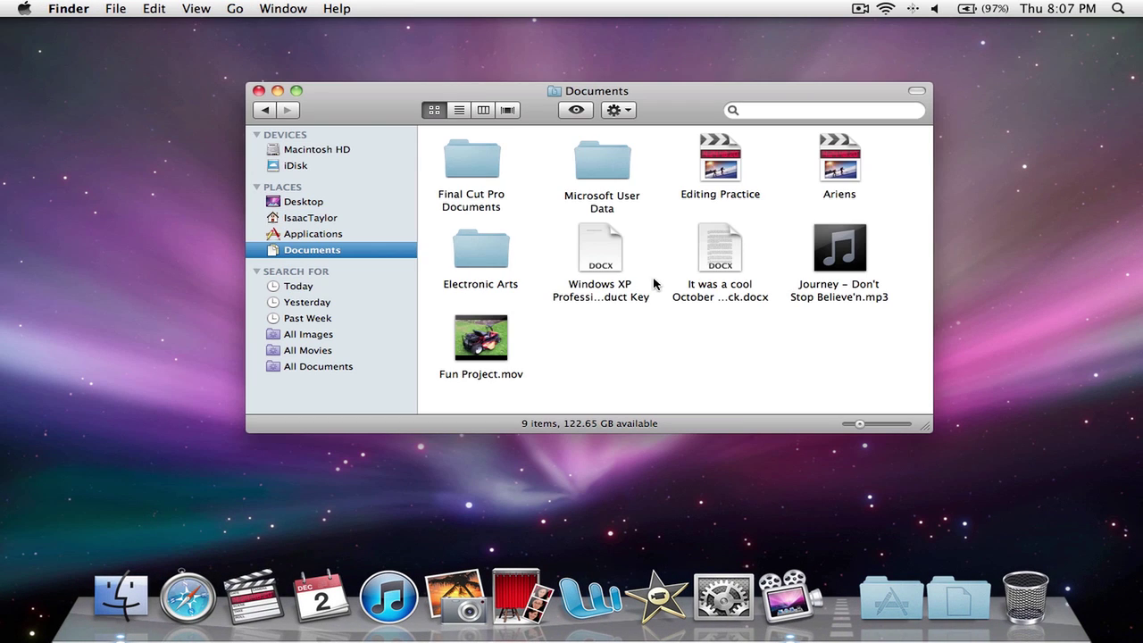
Step: Play Fun Project.mov in QuickTime Player to check it, then quit the player
double_click(480, 346)
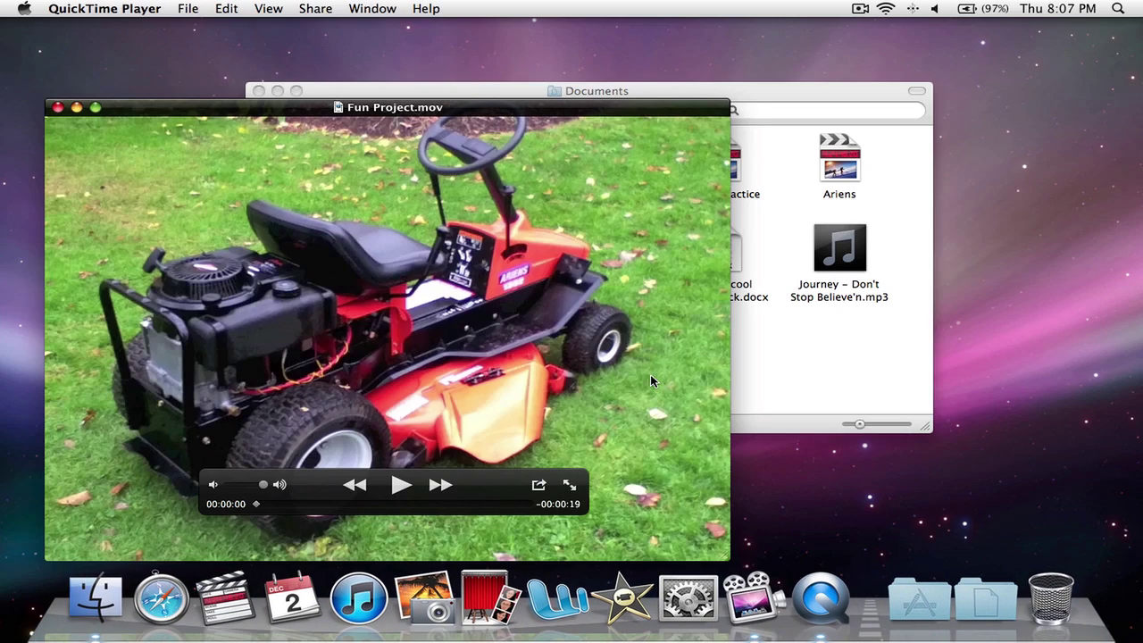
left_click(398, 483)
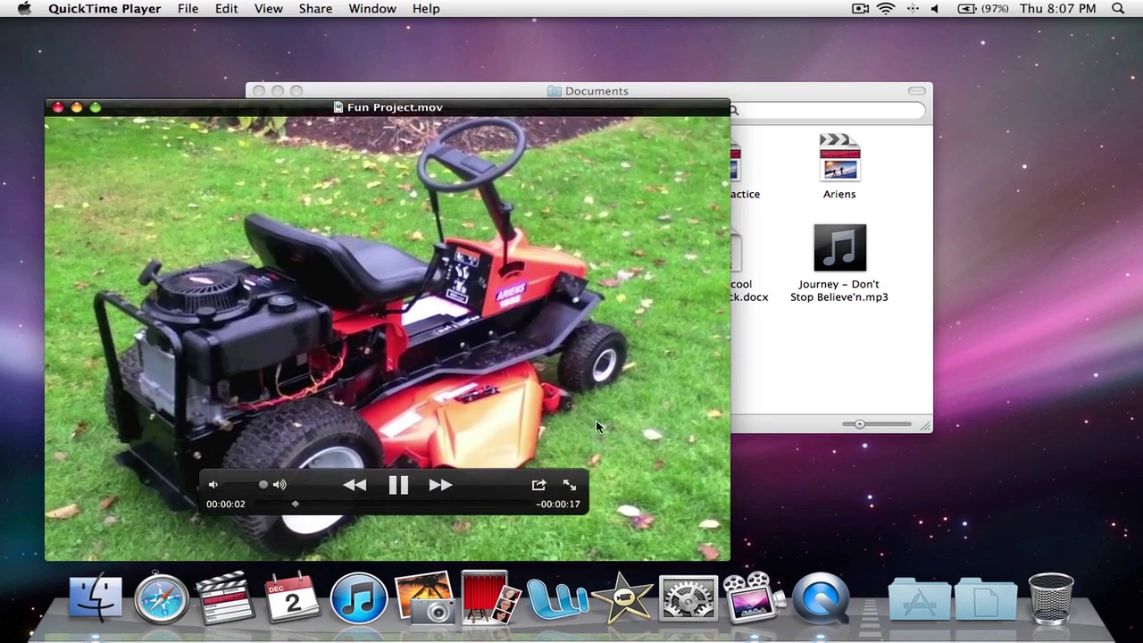
left_click(105, 8)
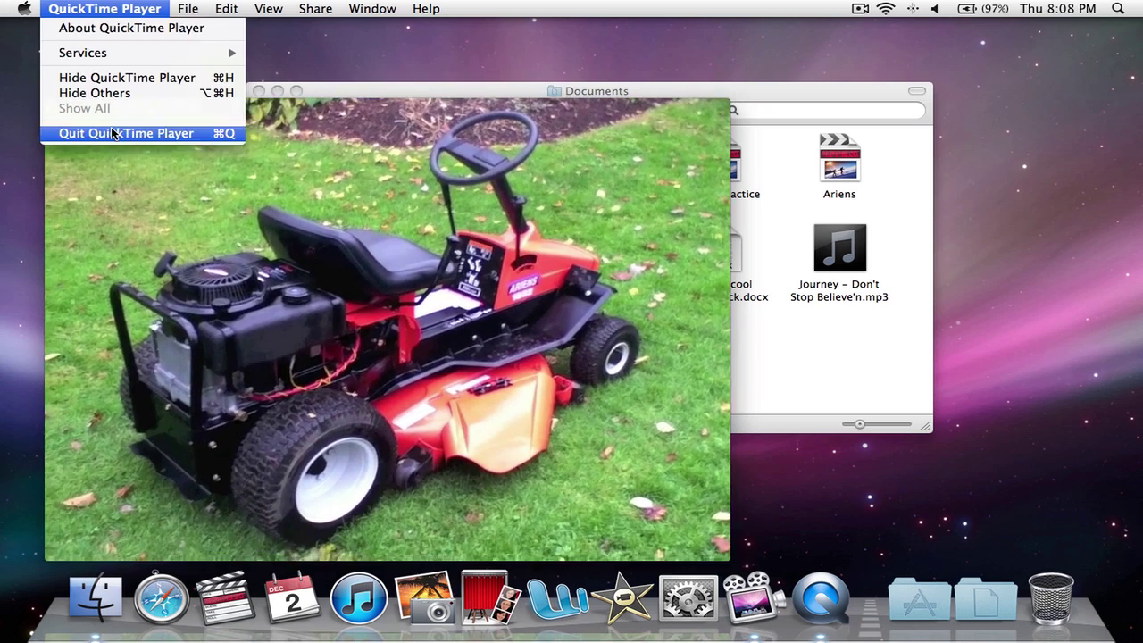
left_click(98, 133)
left_click(645, 349)
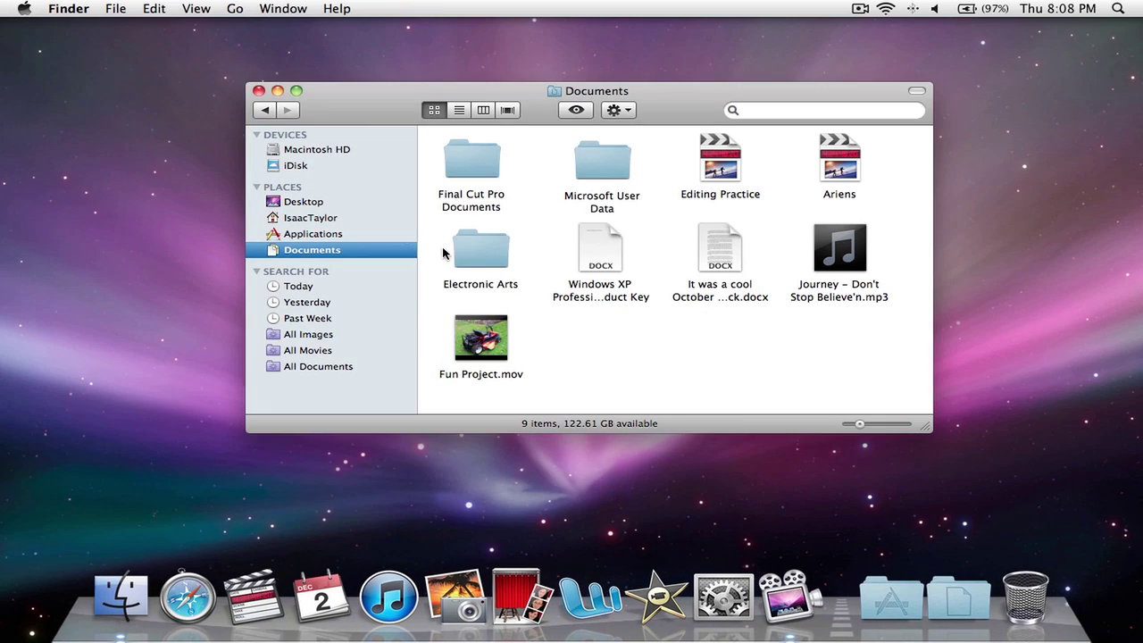
Step: Close the Documents window and launch Compressor from the Applications stack
left_click(259, 92)
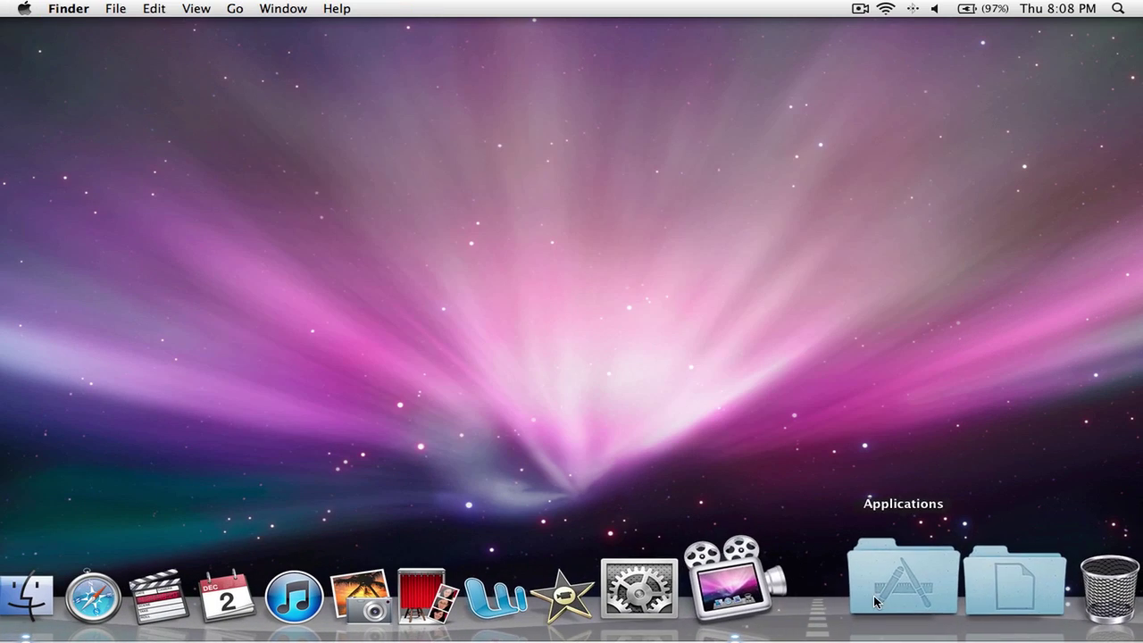
left_click(902, 589)
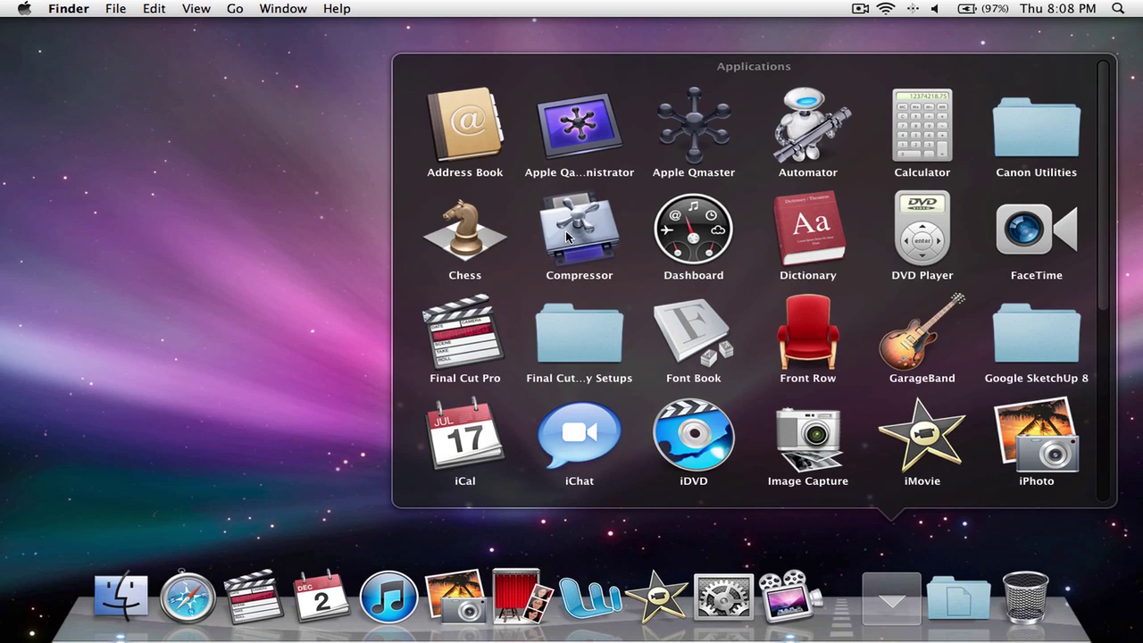
left_click(565, 231)
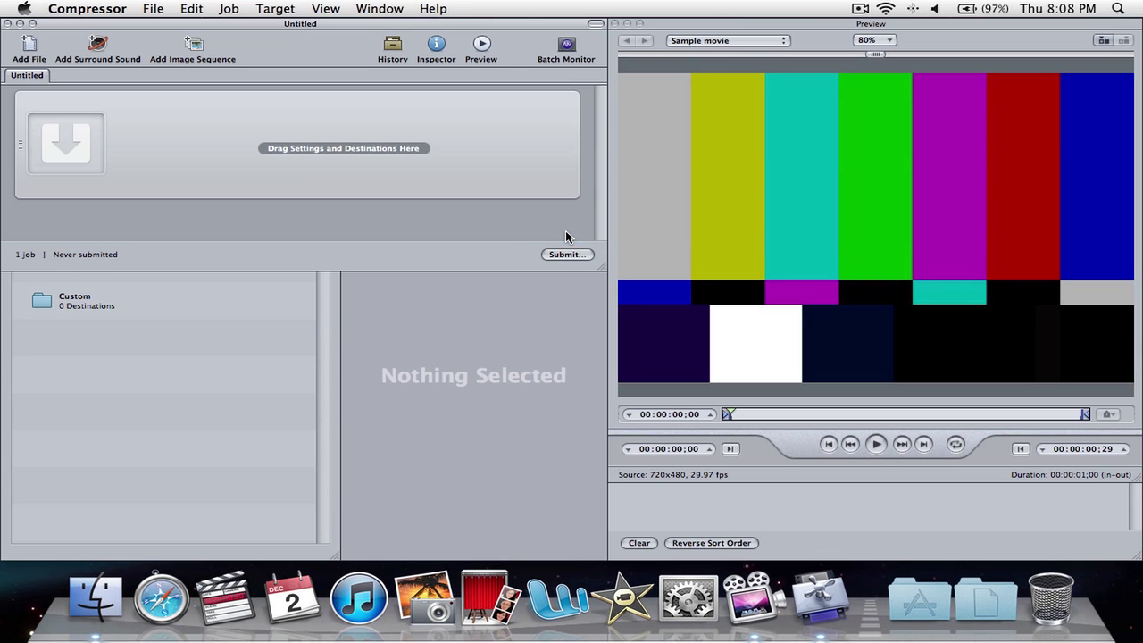
Step: Drag Fun Project.mov from Documents into the Compressor batch as a new job
left_click(112, 596)
double_click(606, 169)
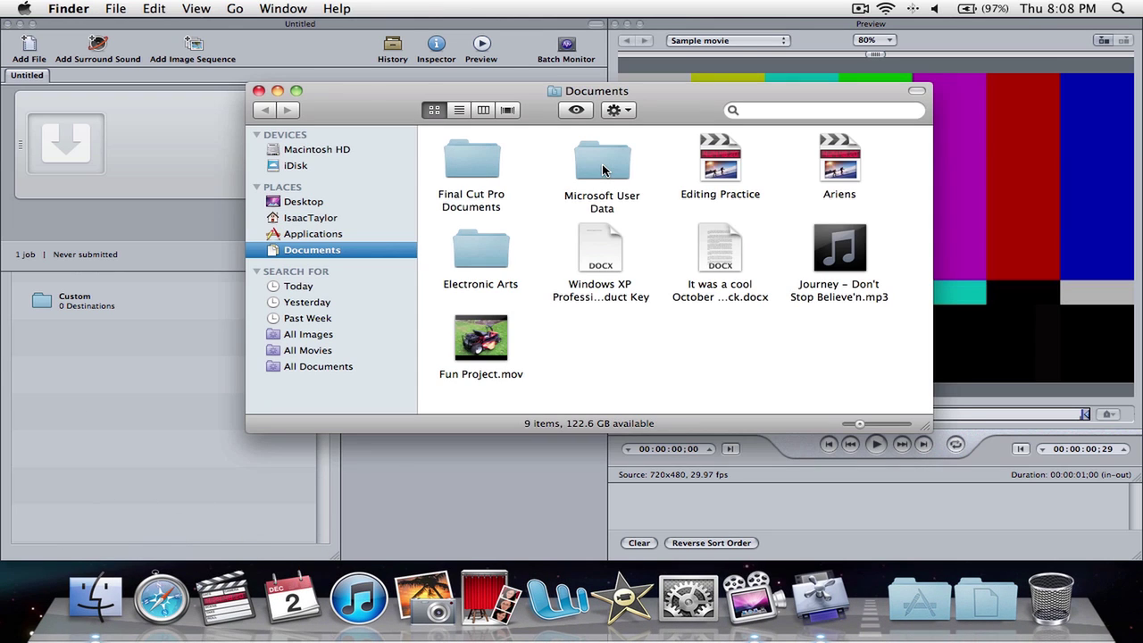
left_click(482, 339)
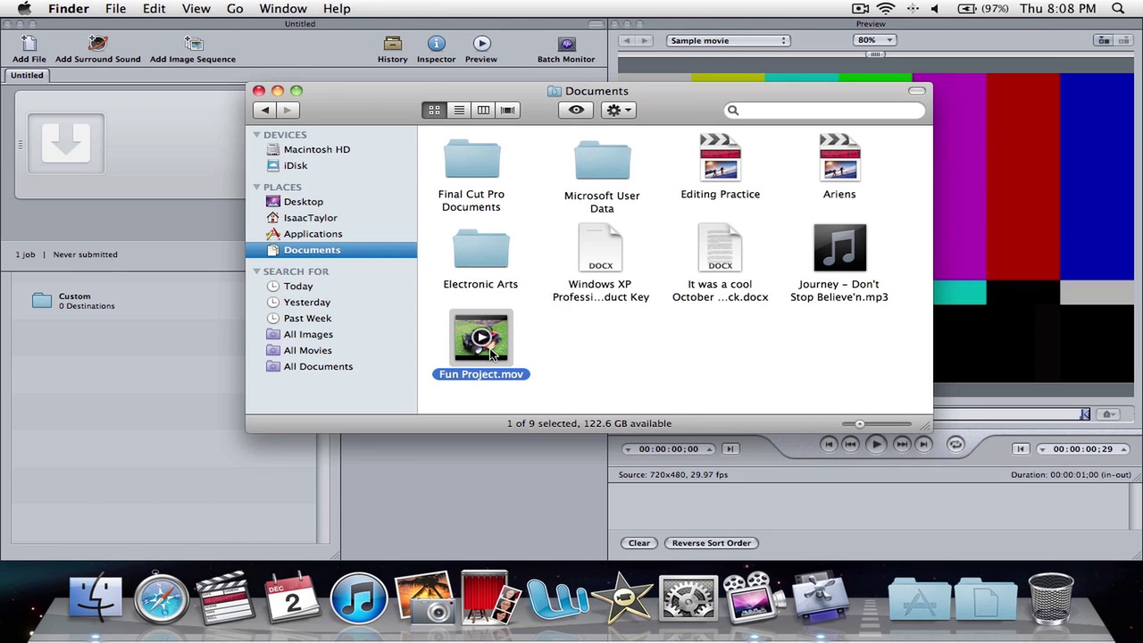
mouse_move(500, 354)
left_click_drag(494, 351, 175, 159)
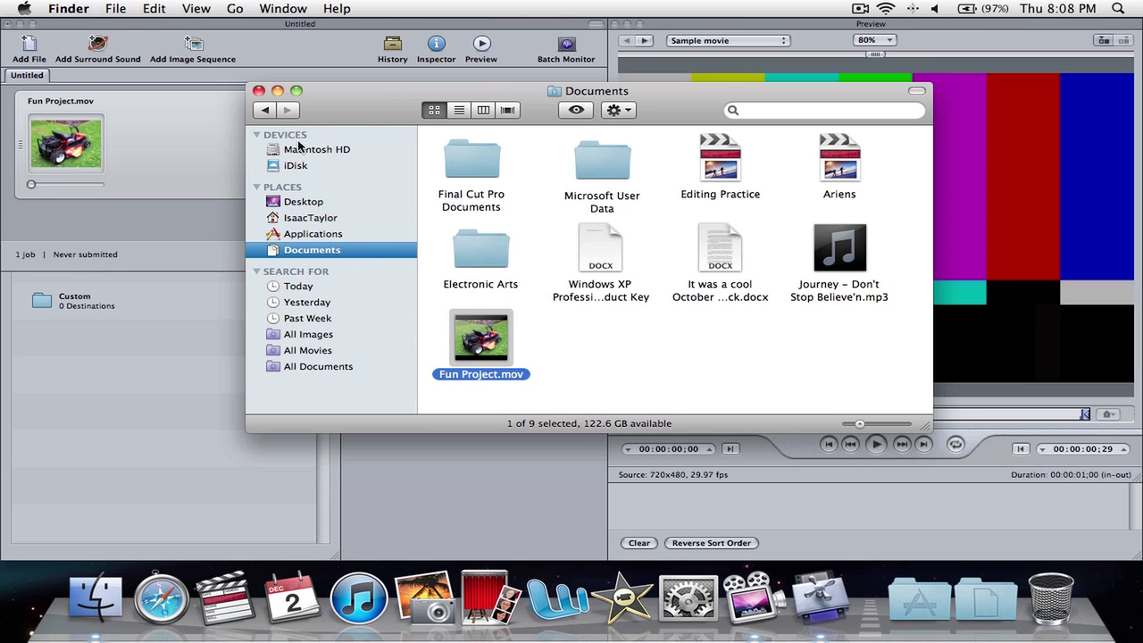
Step: Apply the Web > YouTube sharing setting to the Fun Project.mov job
left_click(258, 90)
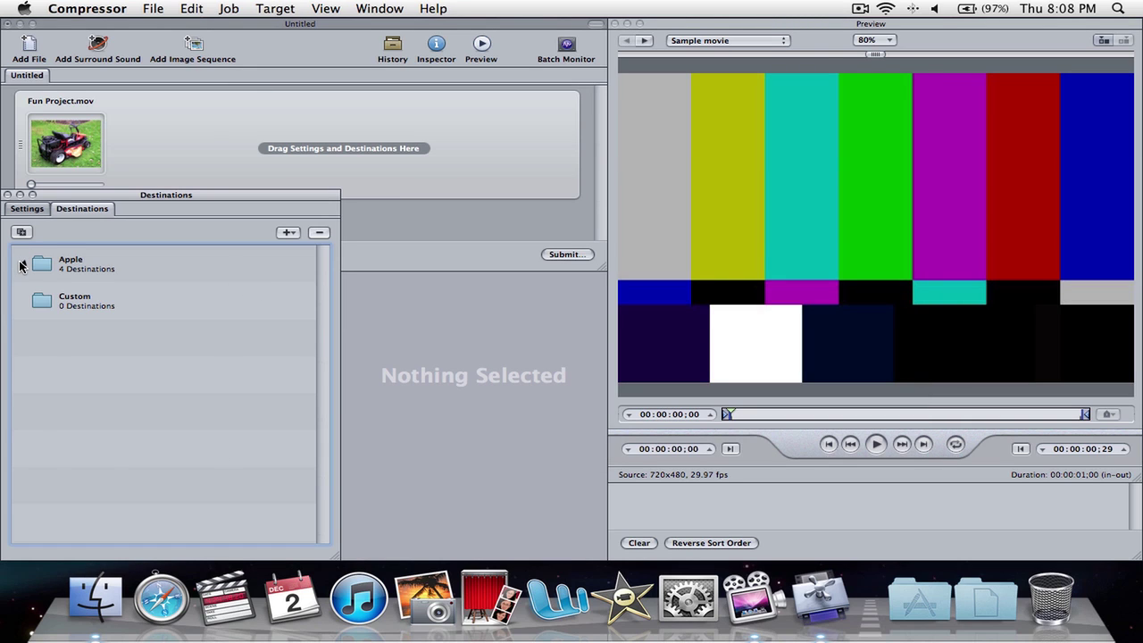
left_click(22, 264)
left_click(21, 264)
left_click(26, 208)
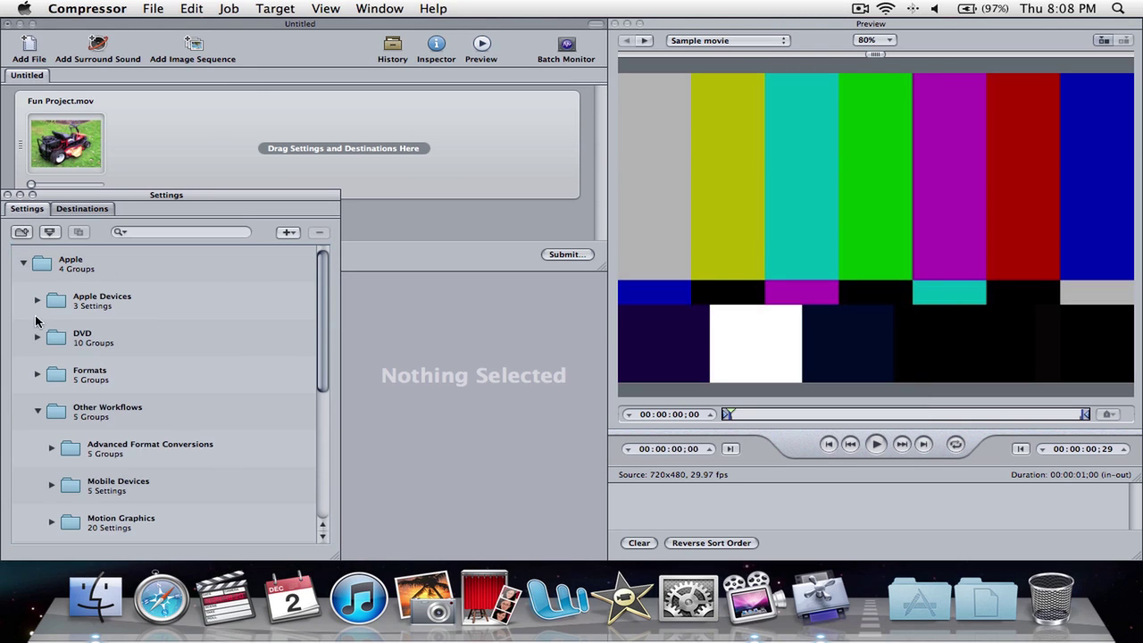
scroll(93, 444, "down", 1)
scroll(93, 444, "down", 8)
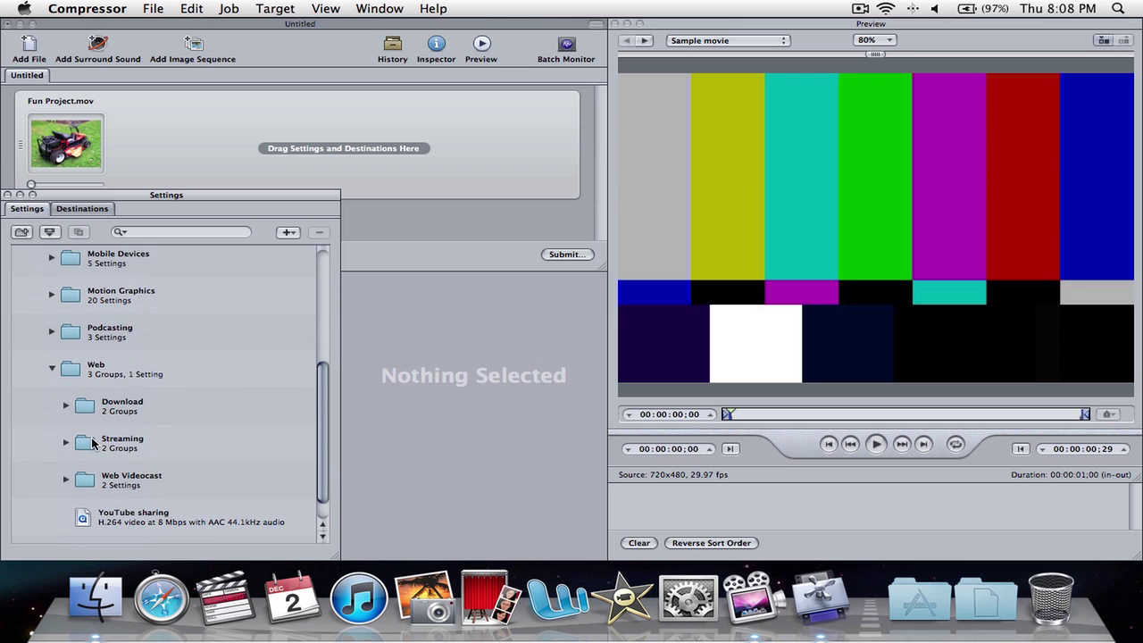
left_click_drag(119, 496, 458, 300)
Step: Set the job's destination to Apple > Desktop
left_click(79, 209)
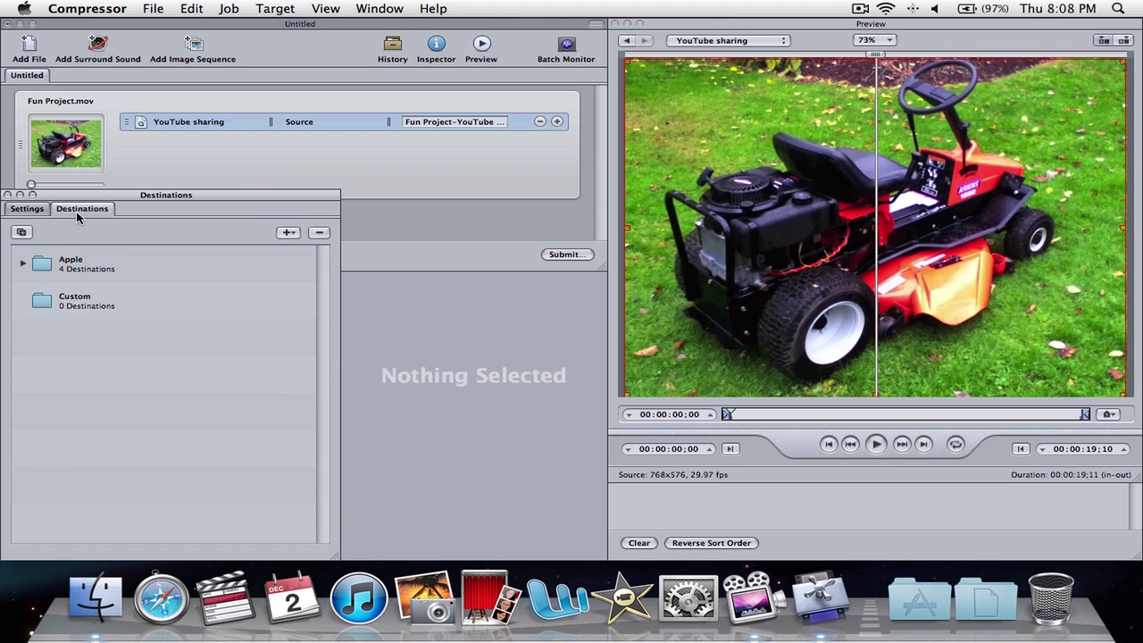
left_click(23, 263)
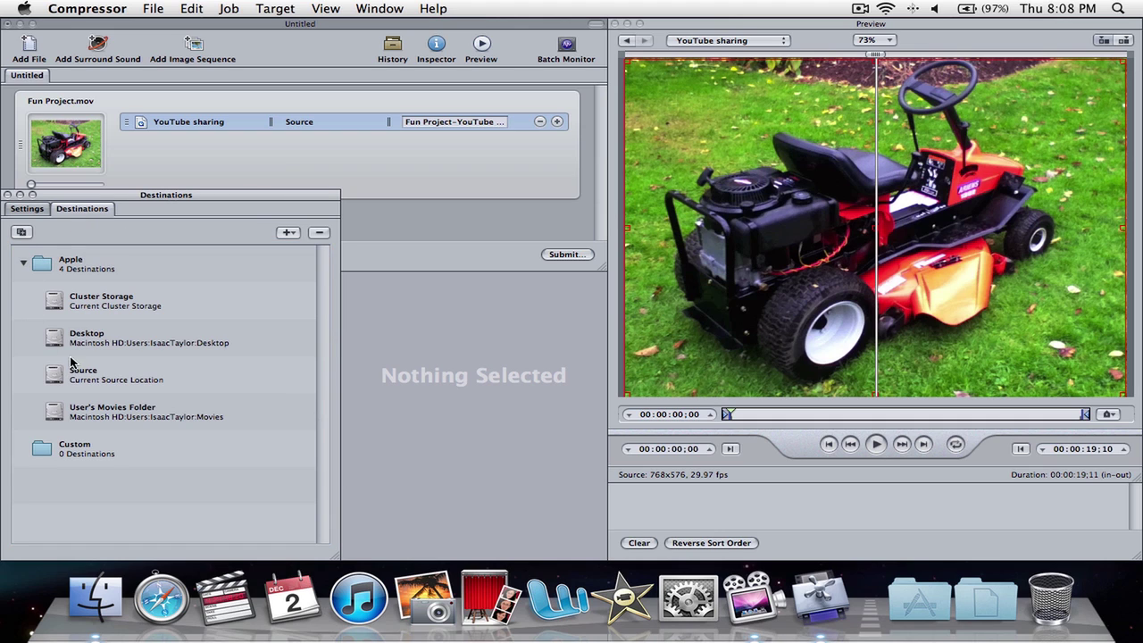
left_click_drag(71, 345, 295, 123)
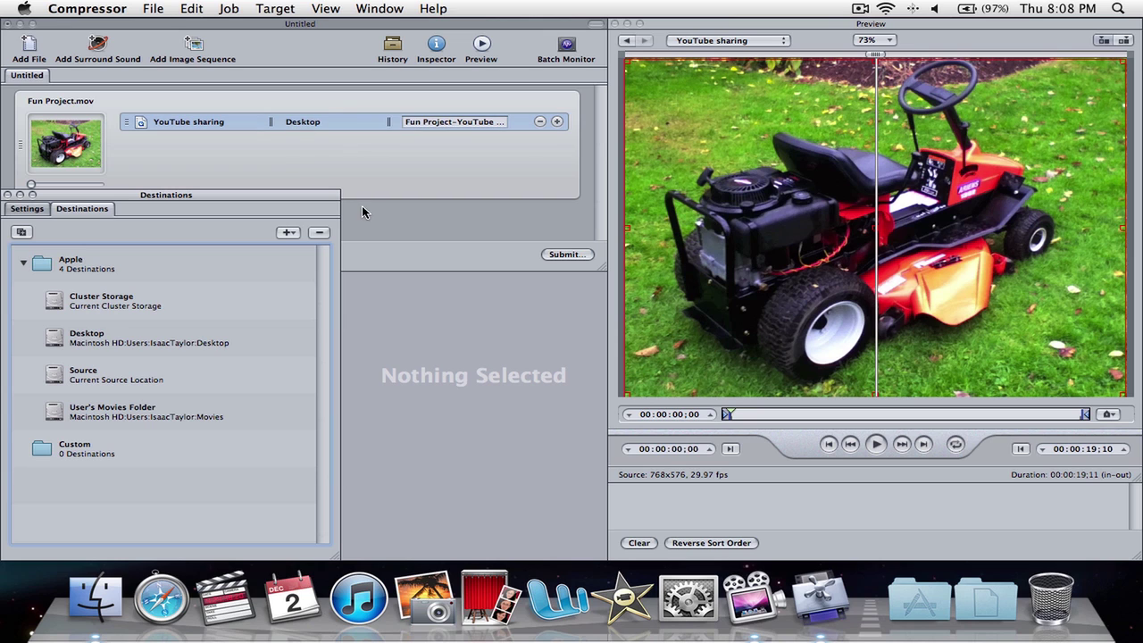
Step: Submit the batch for encoding
left_click(399, 163)
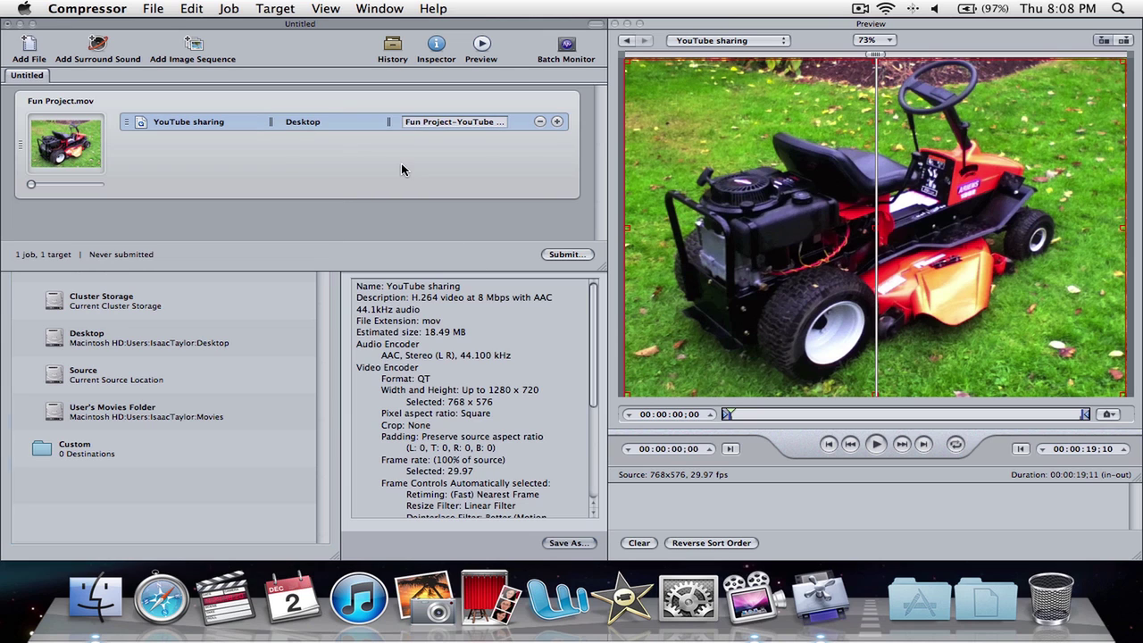
left_click(547, 255)
left_click(494, 128)
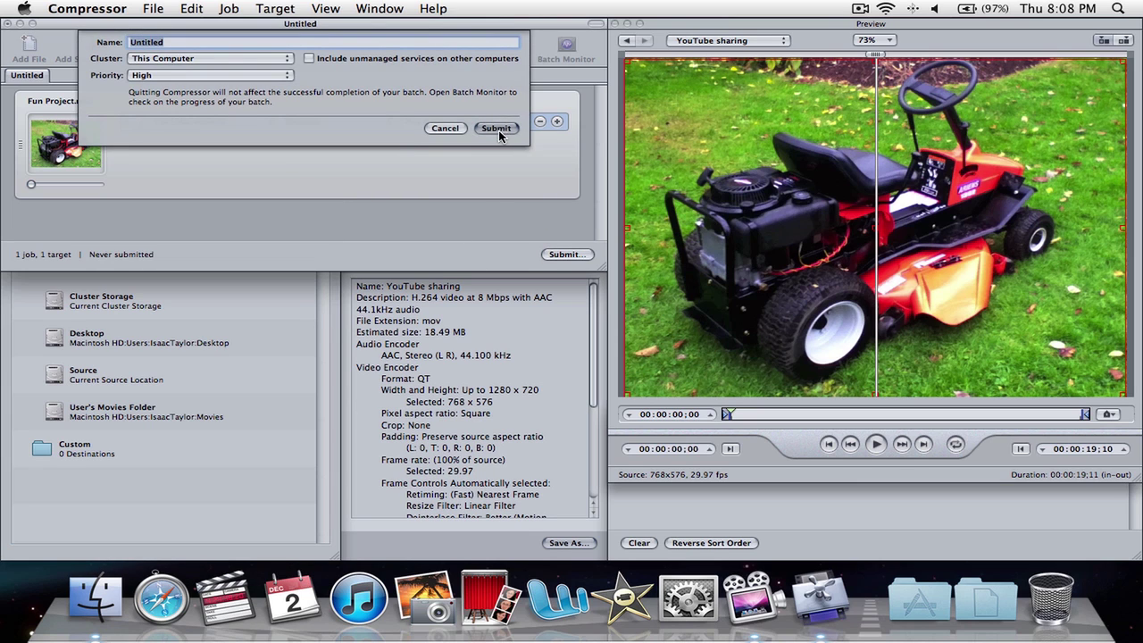